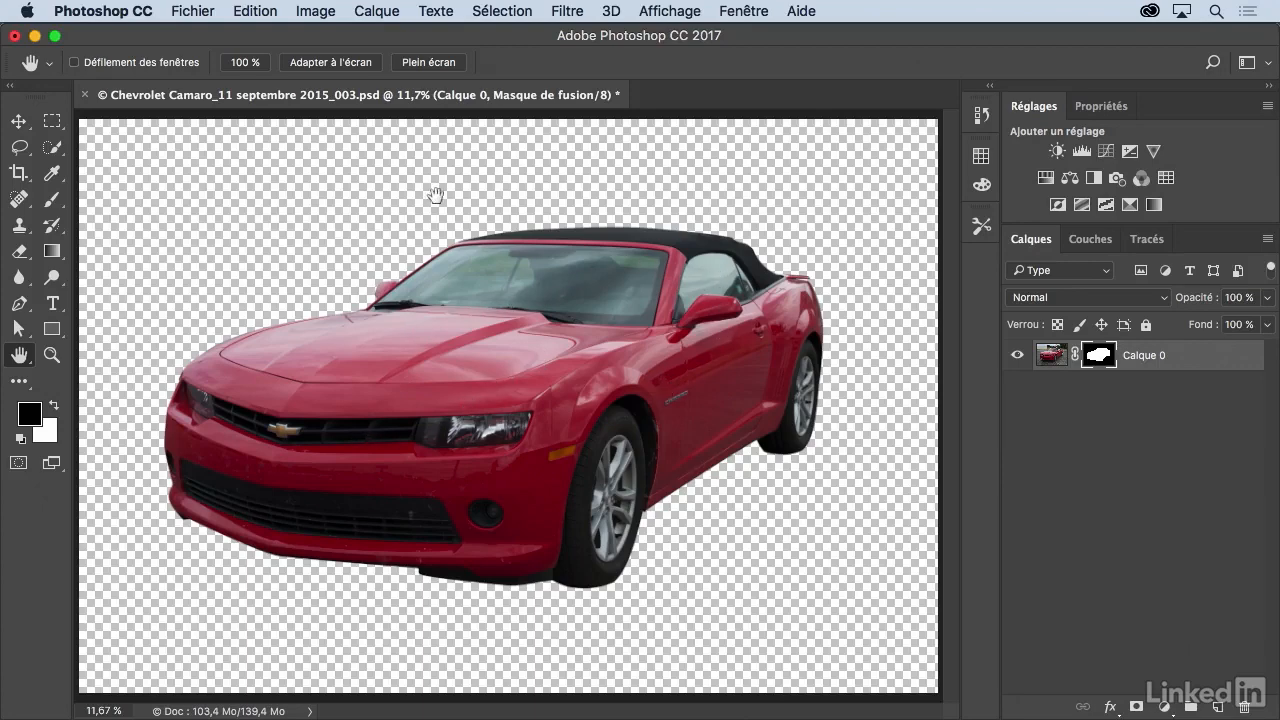
Open the legacy Save for Web export, keep the GIF format and reduce the image to 16 colours
{"action": "left_click", "coordinate": [192, 14]}
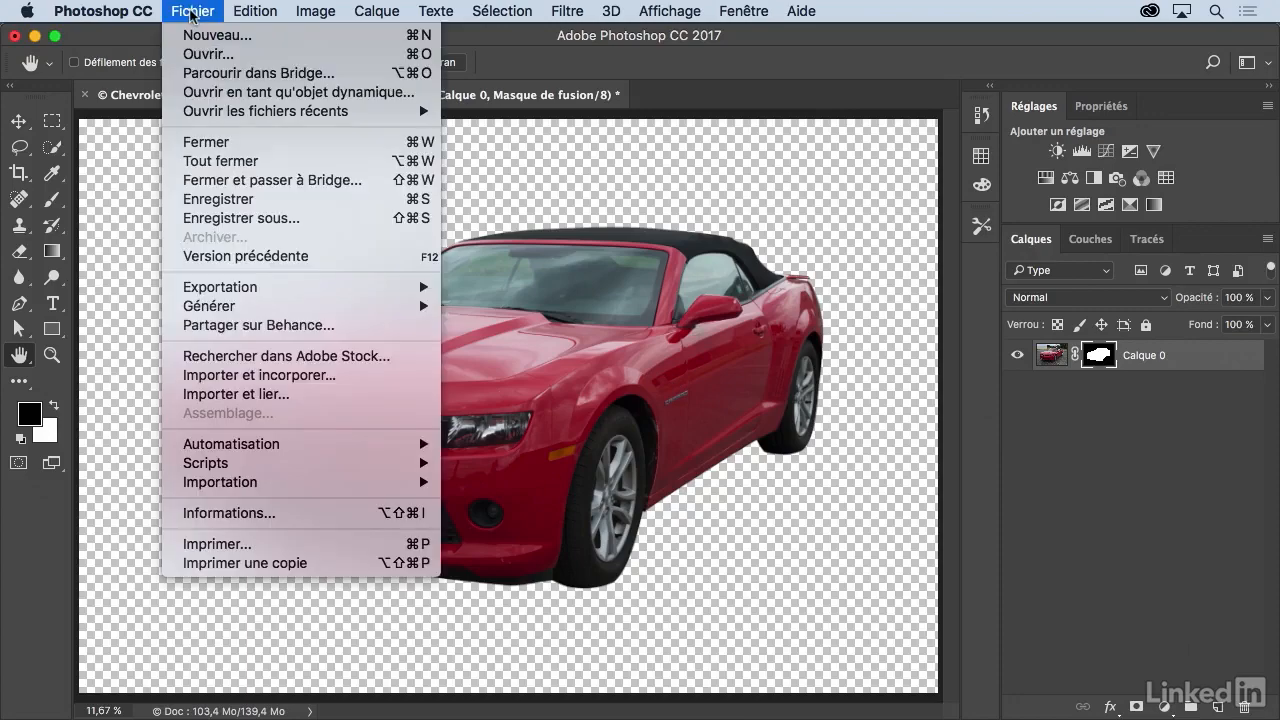
{"action": "mouse_move", "coordinate": [214, 290]}
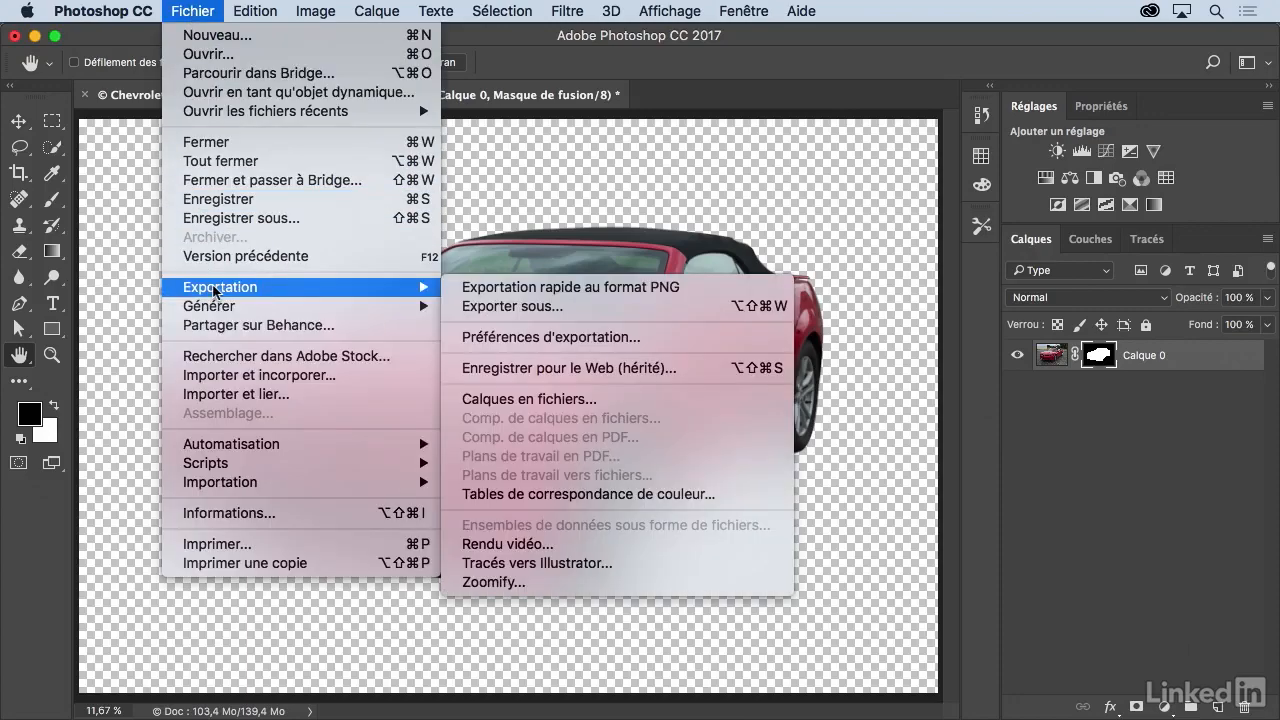
{"action": "left_click", "coordinate": [557, 370]}
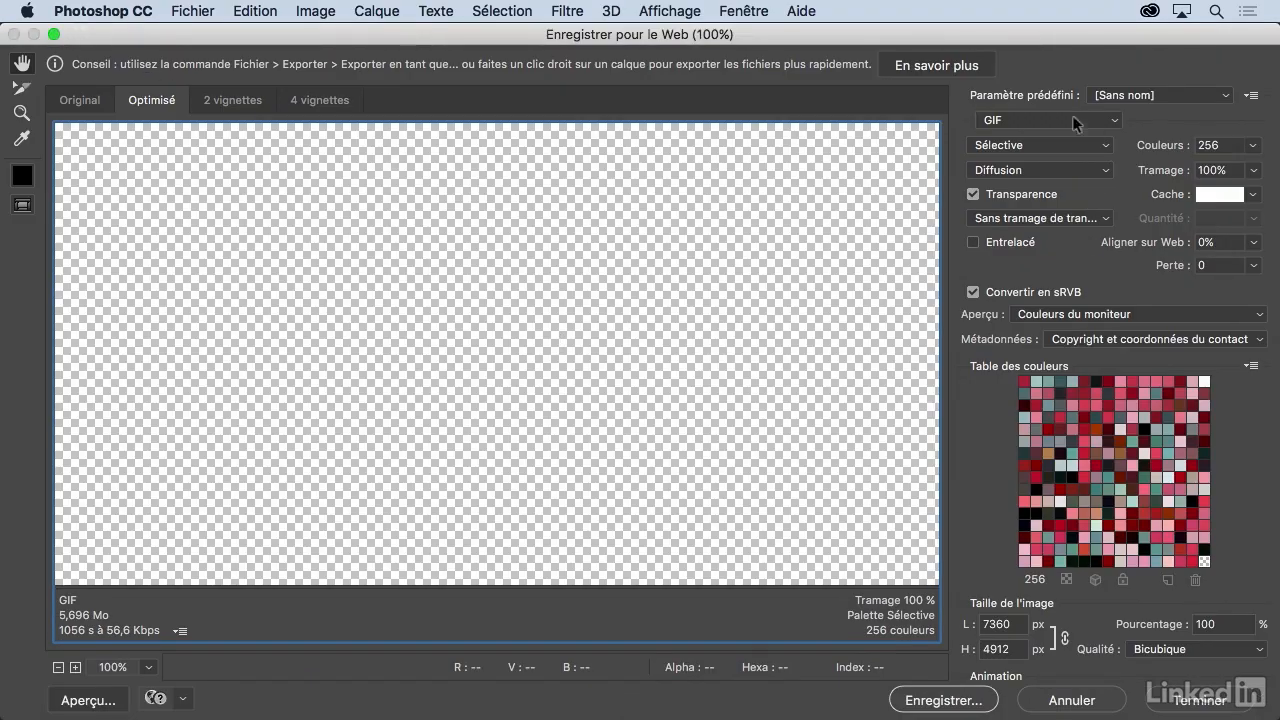
{"action": "left_click", "coordinate": [1020, 121]}
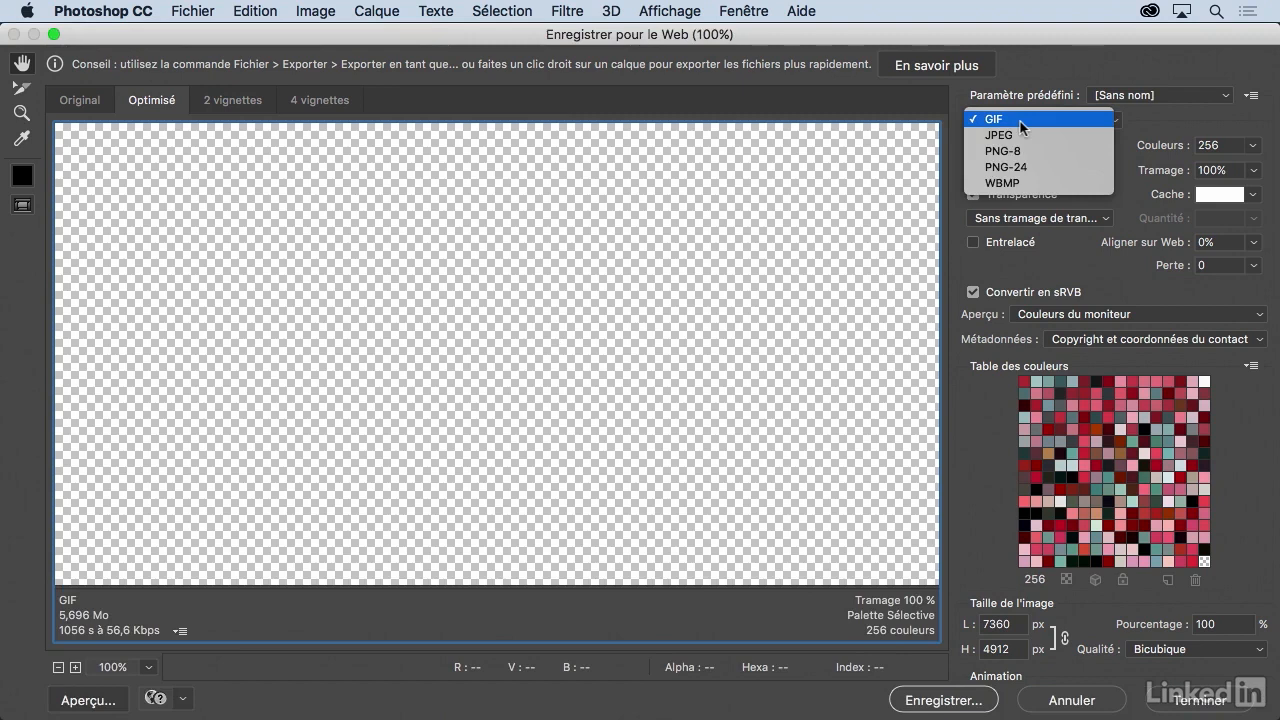
{"action": "left_click", "coordinate": [1020, 120]}
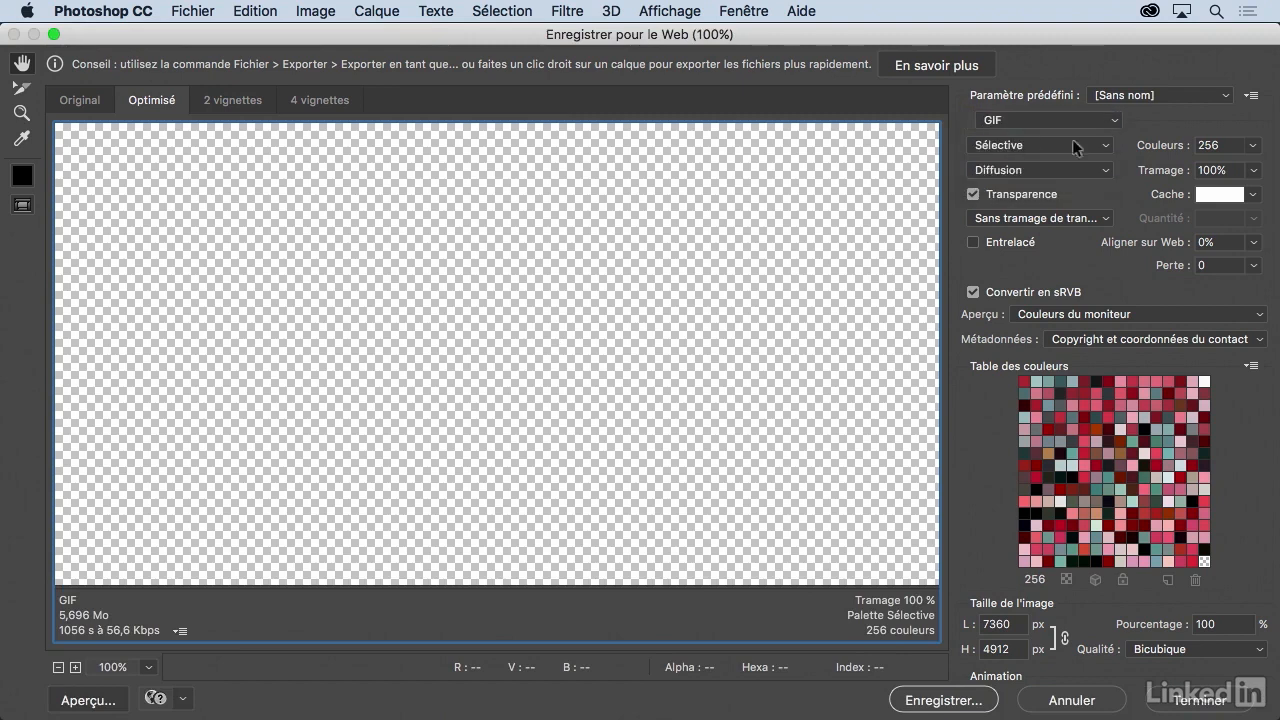
{"action": "left_click", "coordinate": [1251, 148]}
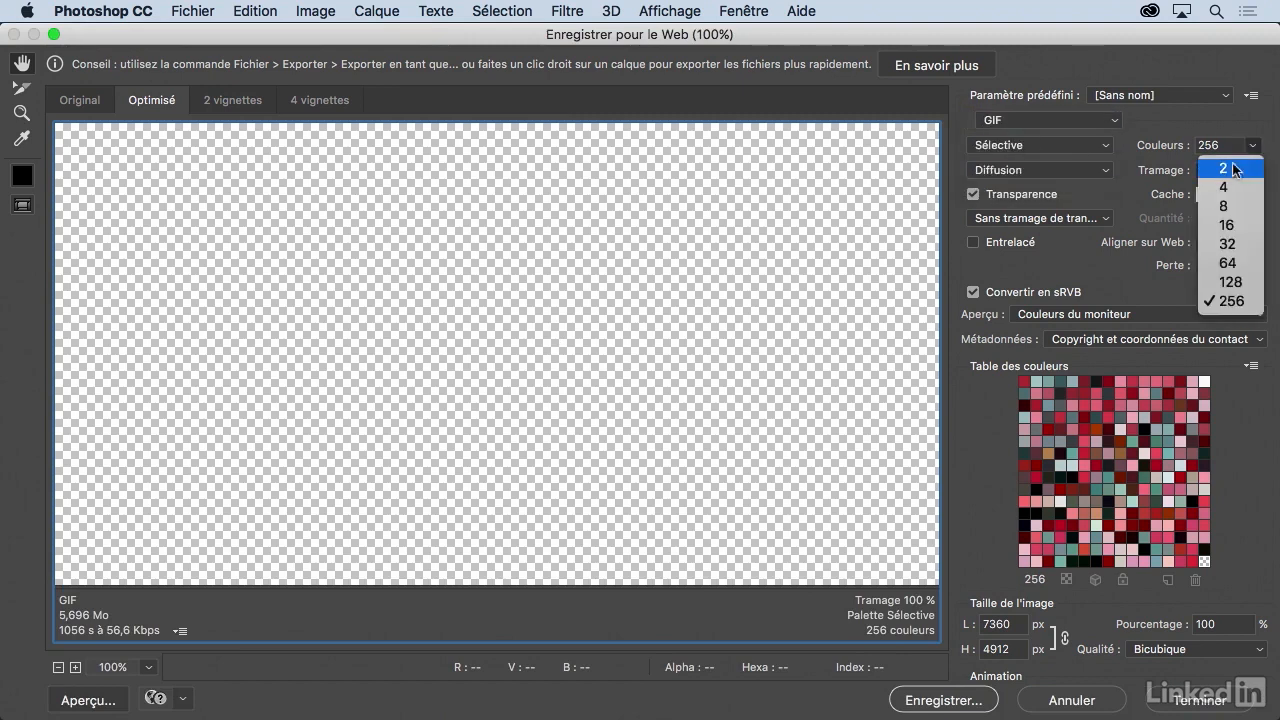
{"action": "left_click", "coordinate": [1234, 231]}
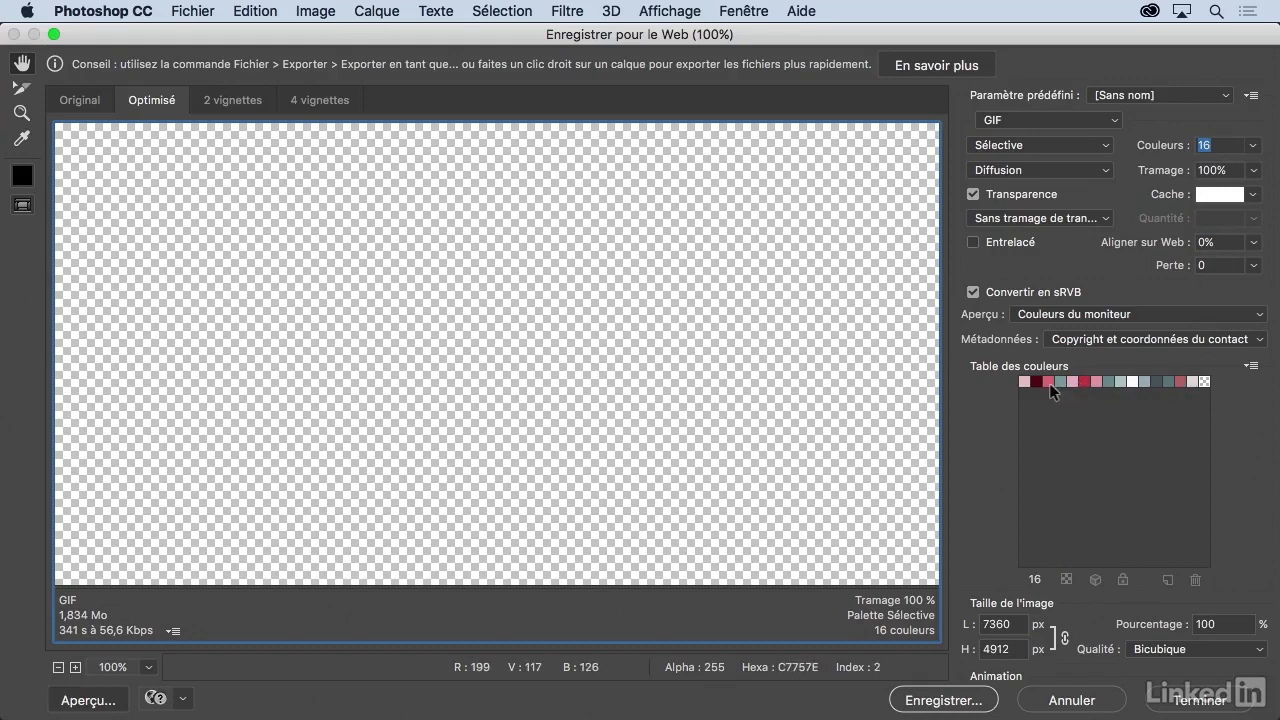
Inspect the car in the GIF preview, set the number of colours to 32 and cancel the export
{"action": "left_click", "coordinate": [58, 667]}
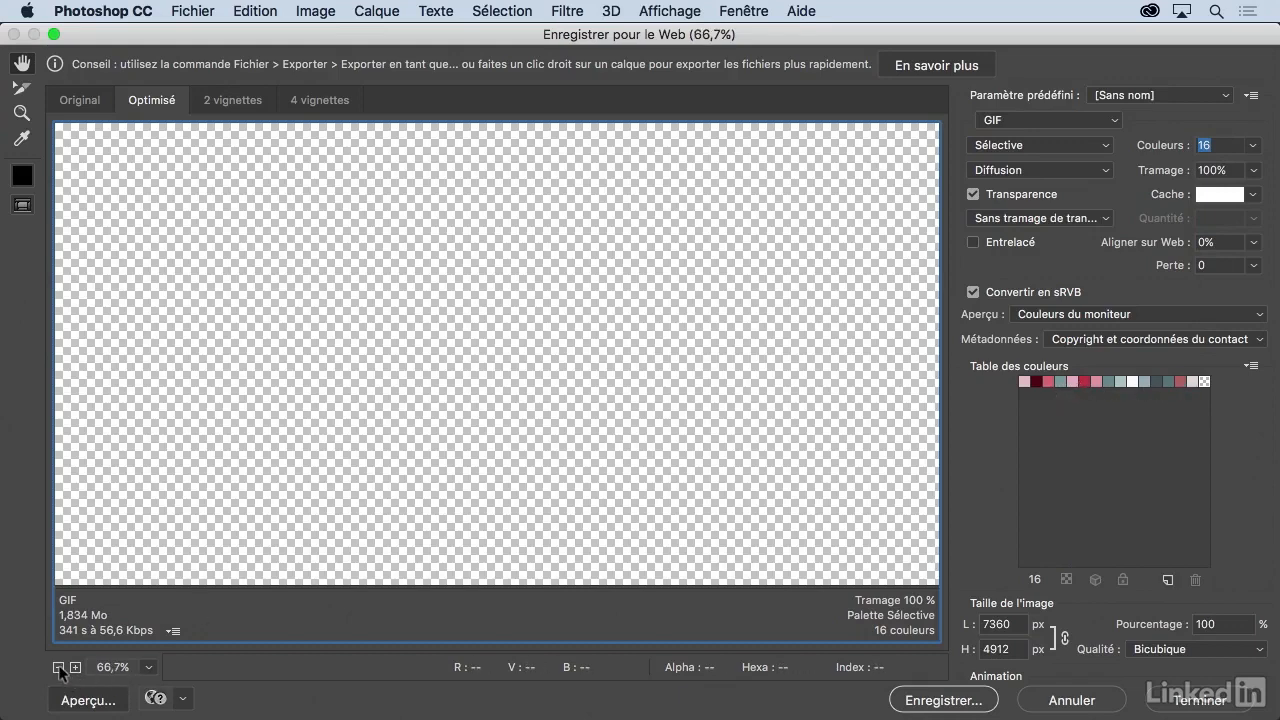
{"action": "left_click", "coordinate": [58, 667]}
{"action": "left_click", "coordinate": [58, 667]}
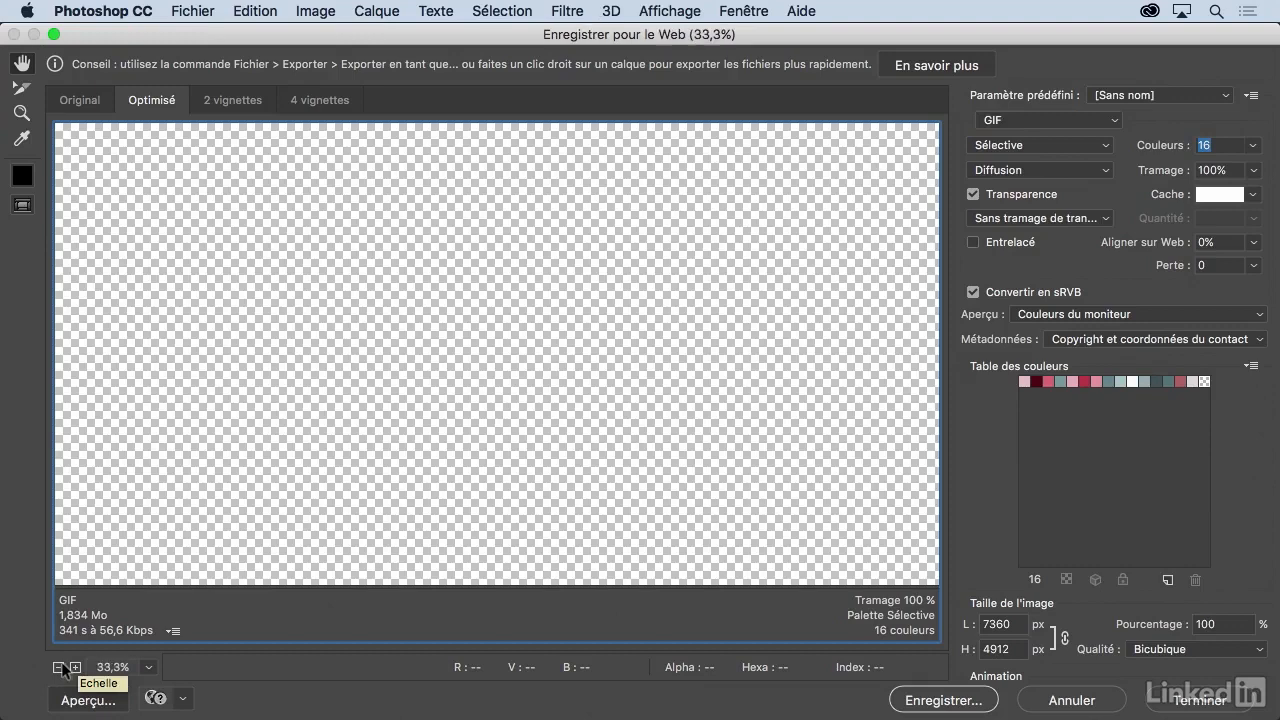
{"action": "left_click", "coordinate": [58, 667]}
{"action": "left_click_drag", "start_coordinate": [837, 514], "coordinate": [523, 251]}
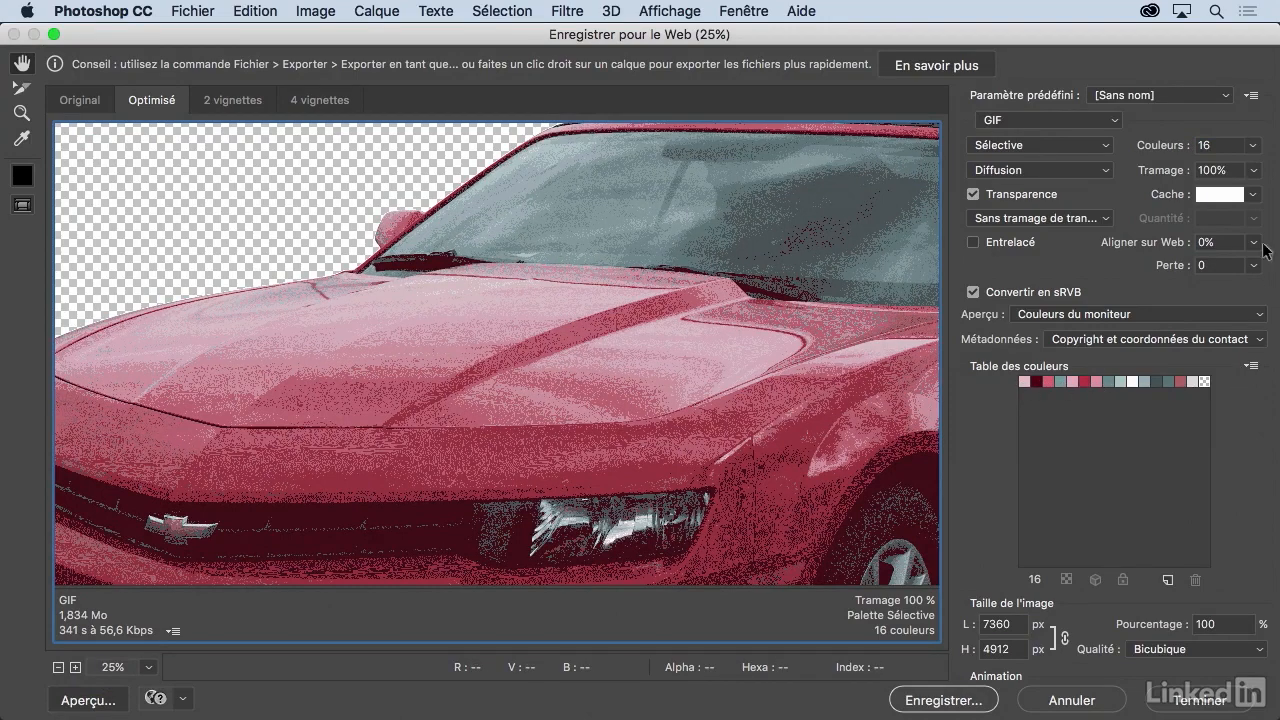
{"action": "left_click", "coordinate": [1256, 147]}
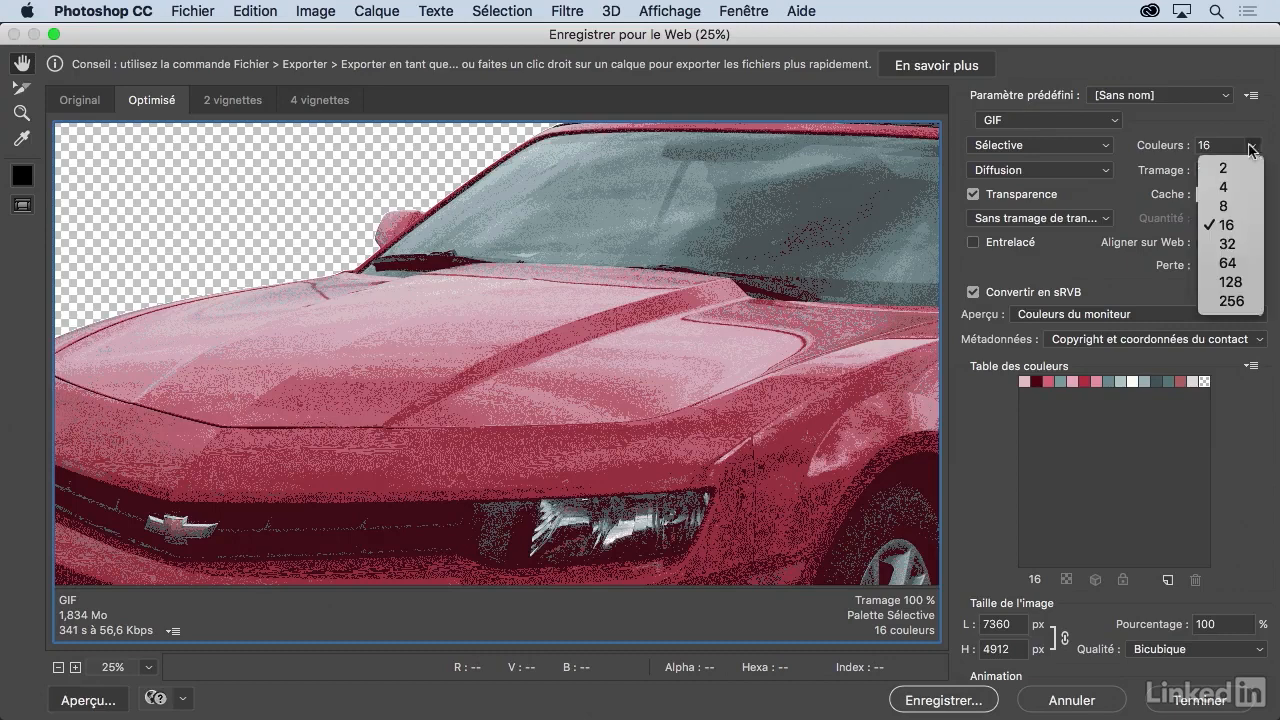
{"action": "left_click", "coordinate": [1230, 247]}
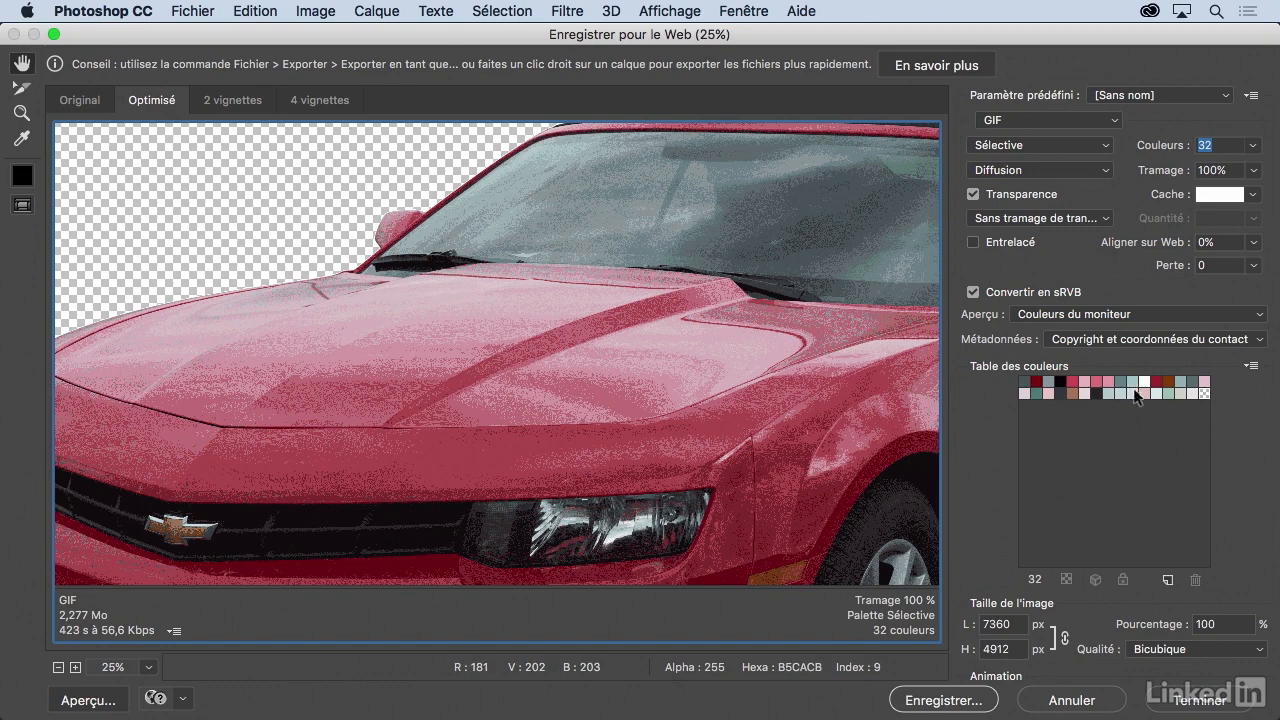
{"action": "left_click", "coordinate": [1070, 700]}
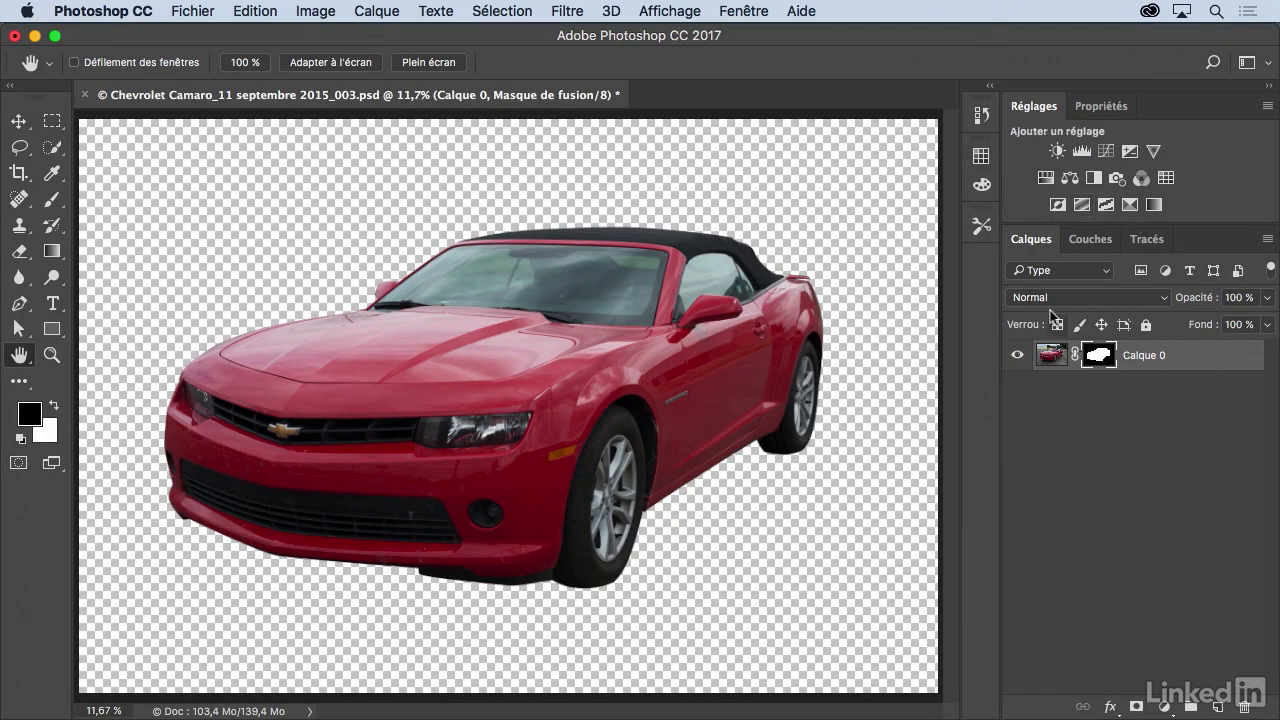
Select the car's windshield and side window with the Quick Selection tool on the image of Calque 0
{"action": "left_click", "coordinate": [58, 204]}
{"action": "left_click_drag", "start_coordinate": [504, 268], "coordinate": [480, 279]}
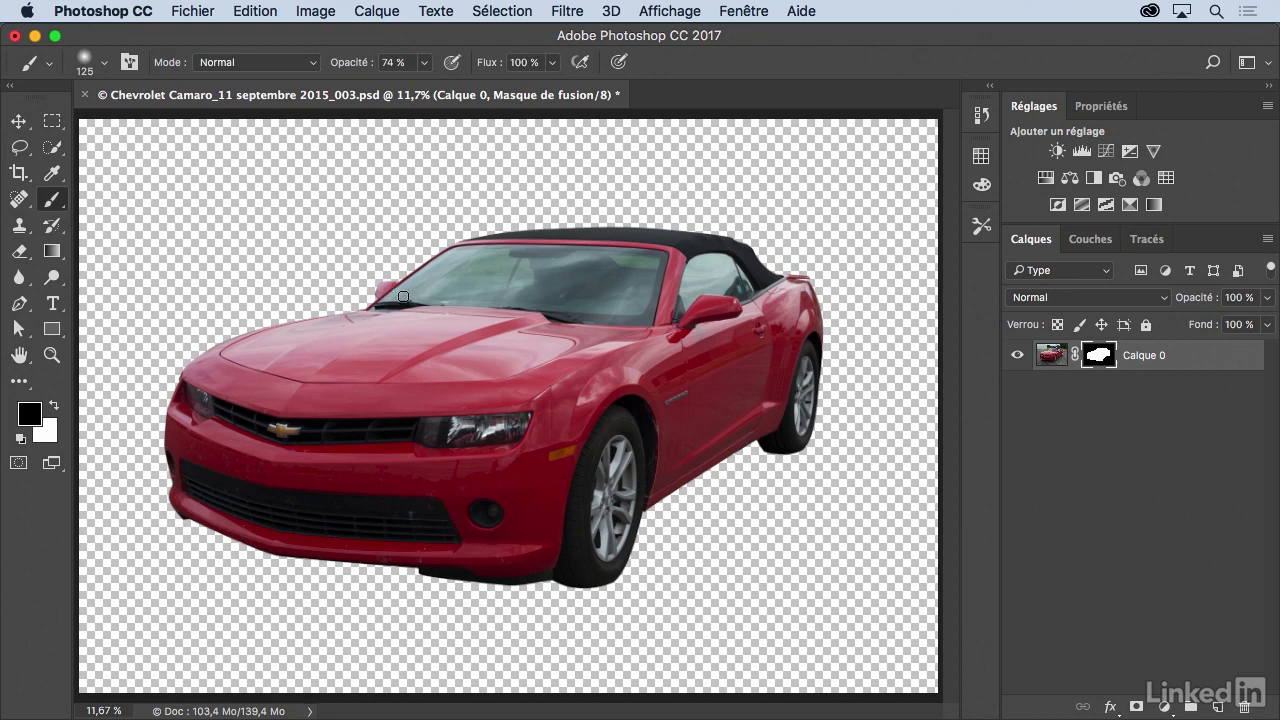
{"action": "left_click", "coordinate": [49, 150]}
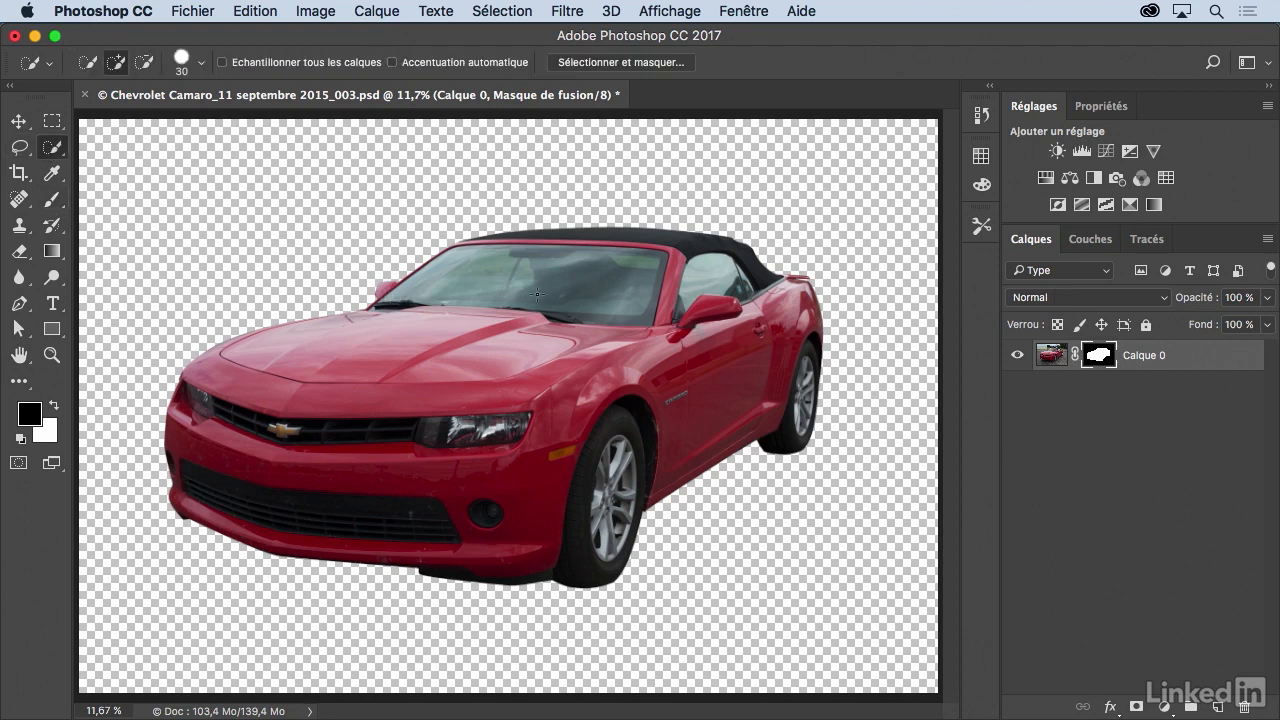
{"action": "left_click", "coordinate": [1051, 362]}
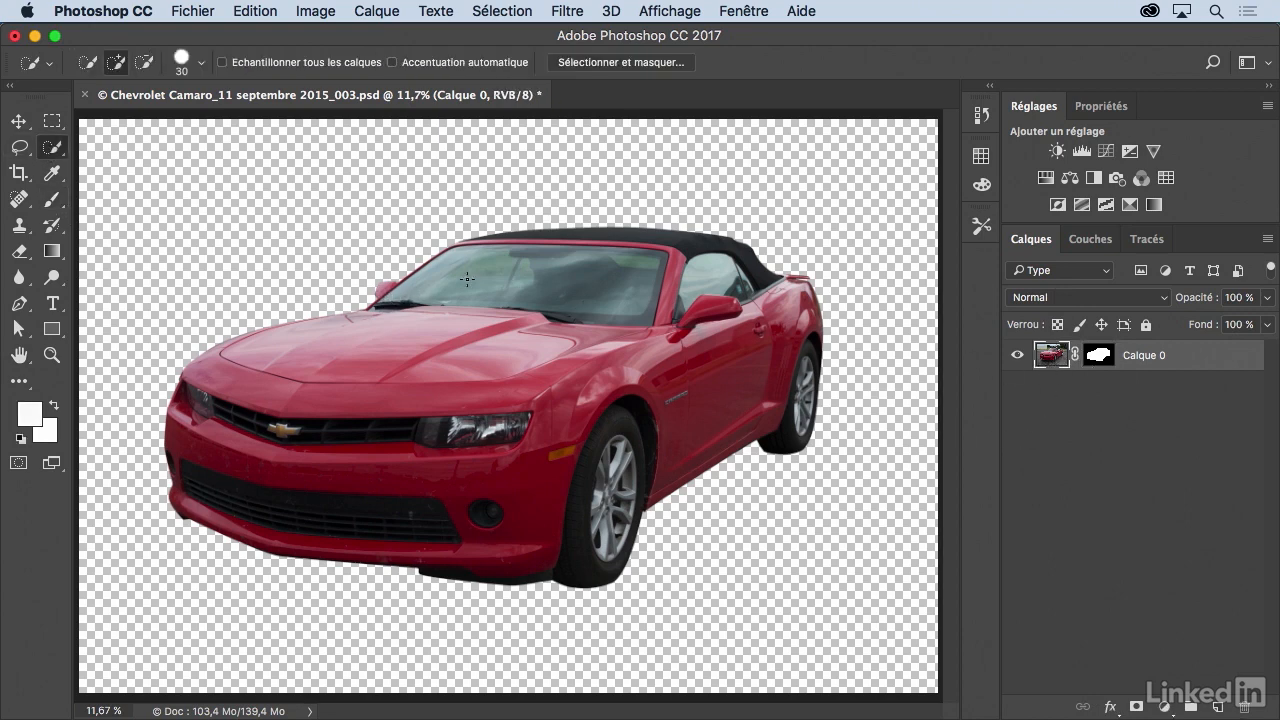
{"action": "mouse_move", "coordinate": [402, 290]}
{"action": "left_mouse_down"}
{"action": "mouse_move", "coordinate": [444, 274]}
{"action": "mouse_move", "coordinate": [583, 272]}
{"action": "left_mouse_up"}
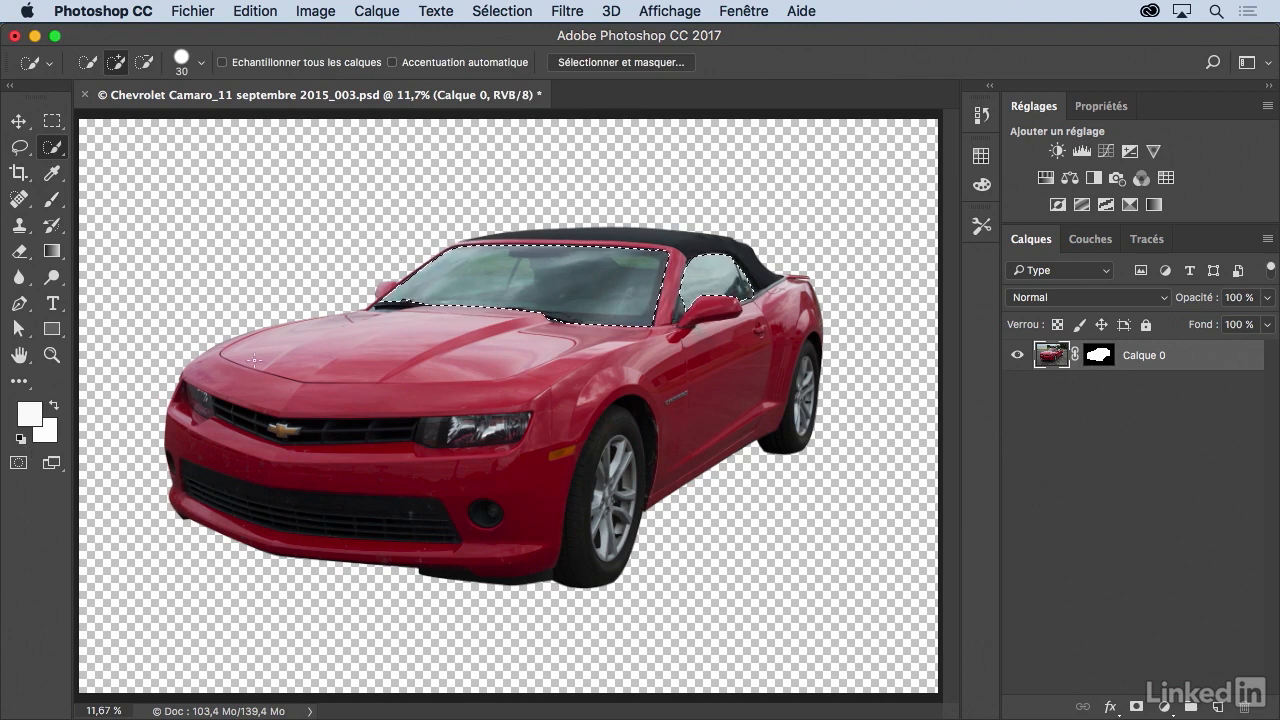
Mask out the selected windows by filling them with default black on Calque 0's layer mask, and clear the selection
{"action": "key", "text": "d"}
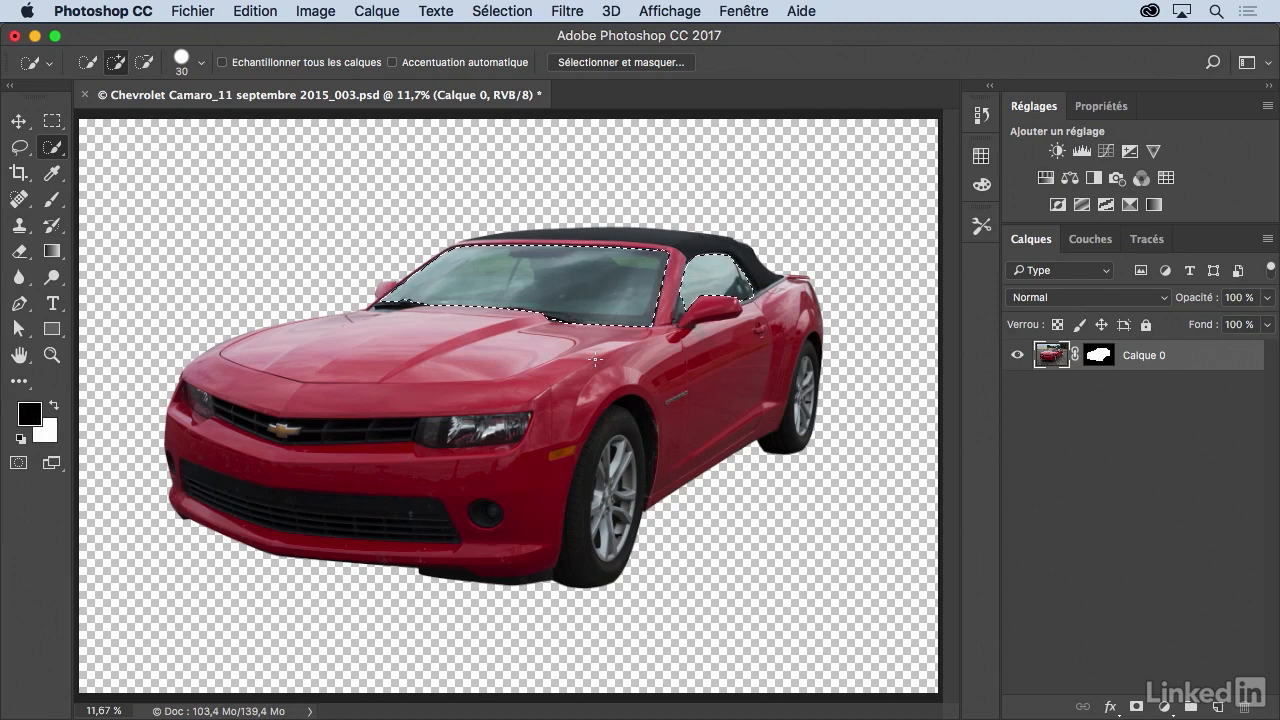
{"action": "key", "text": "alt"}
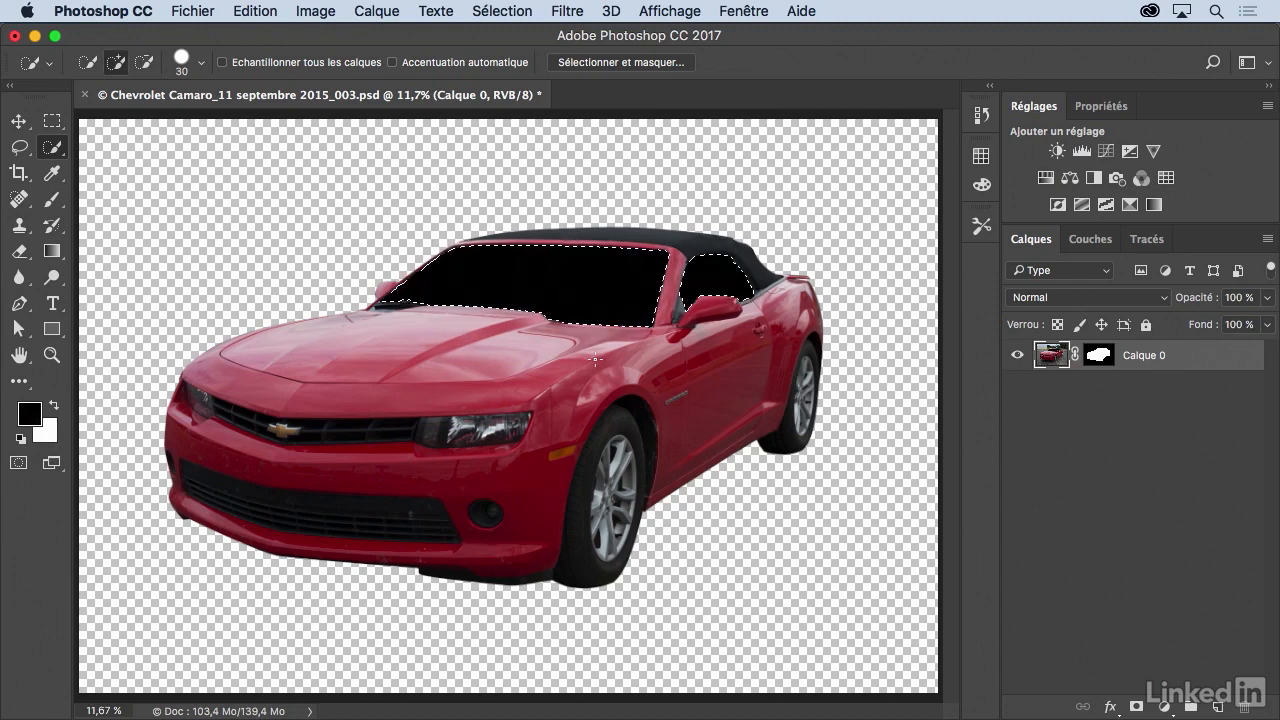
{"action": "key", "text": "super+z"}
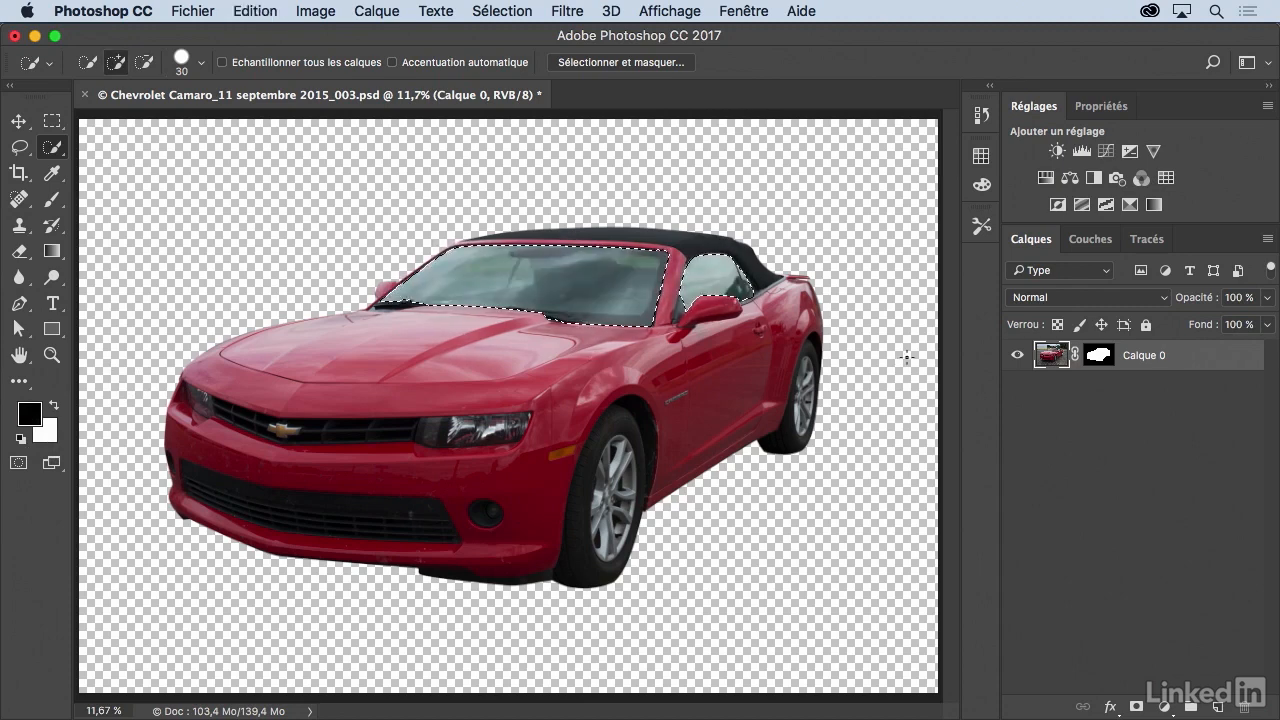
{"action": "left_click", "coordinate": [1098, 356]}
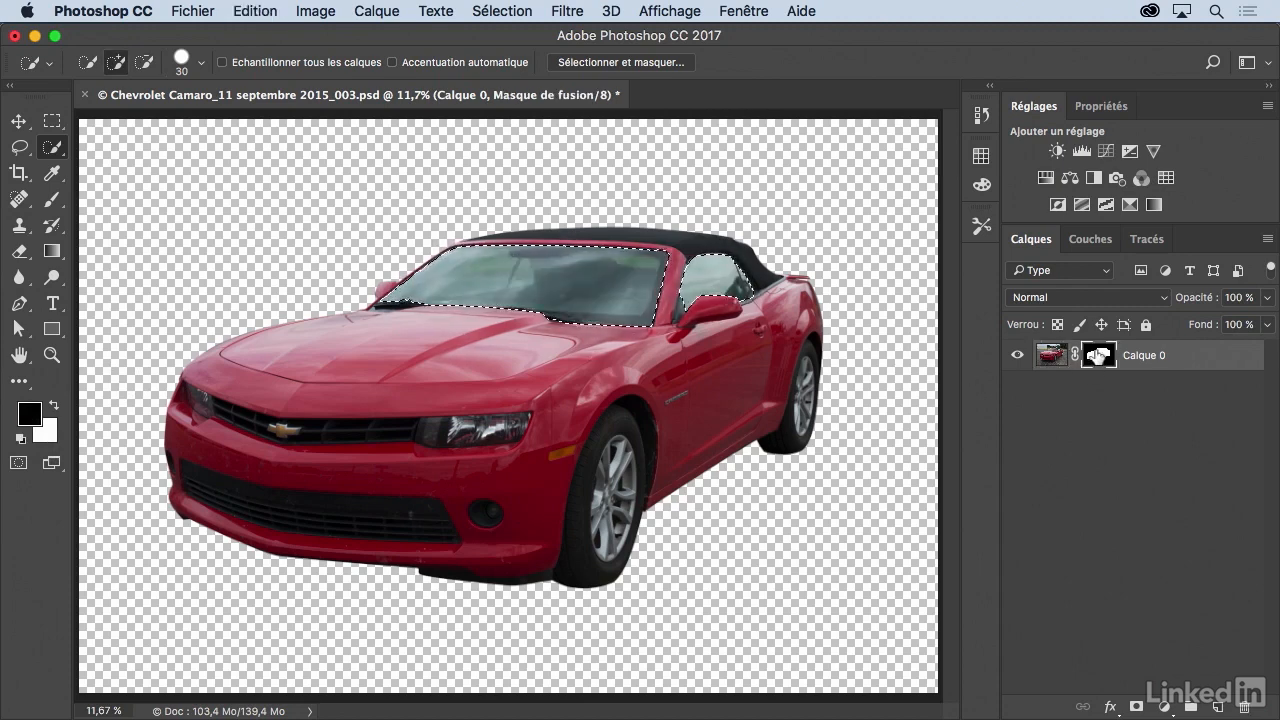
{"action": "key", "text": "alt+BackSpace"}
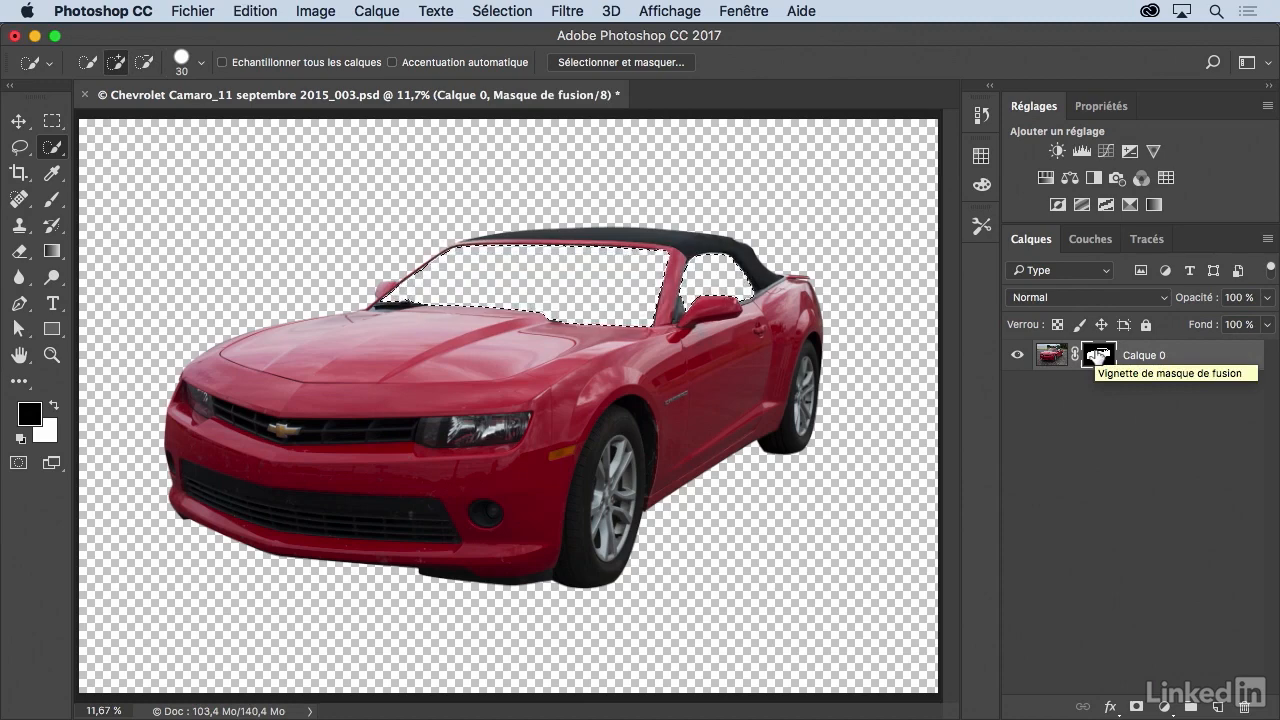
{"action": "key", "text": "super+d"}
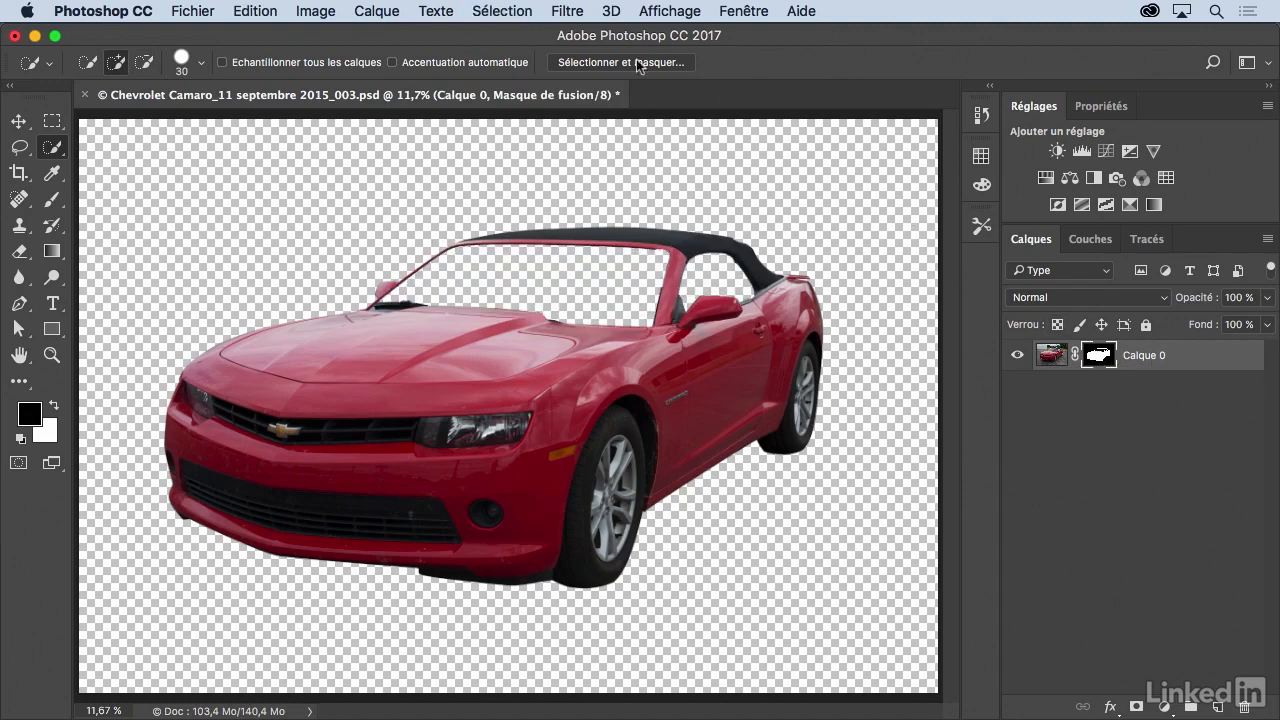
Reopen the legacy Save for Web export for the masked car and reduce the GIF to 16 colours
{"action": "left_click", "coordinate": [255, 12]}
{"action": "mouse_move", "coordinate": [208, 12]}
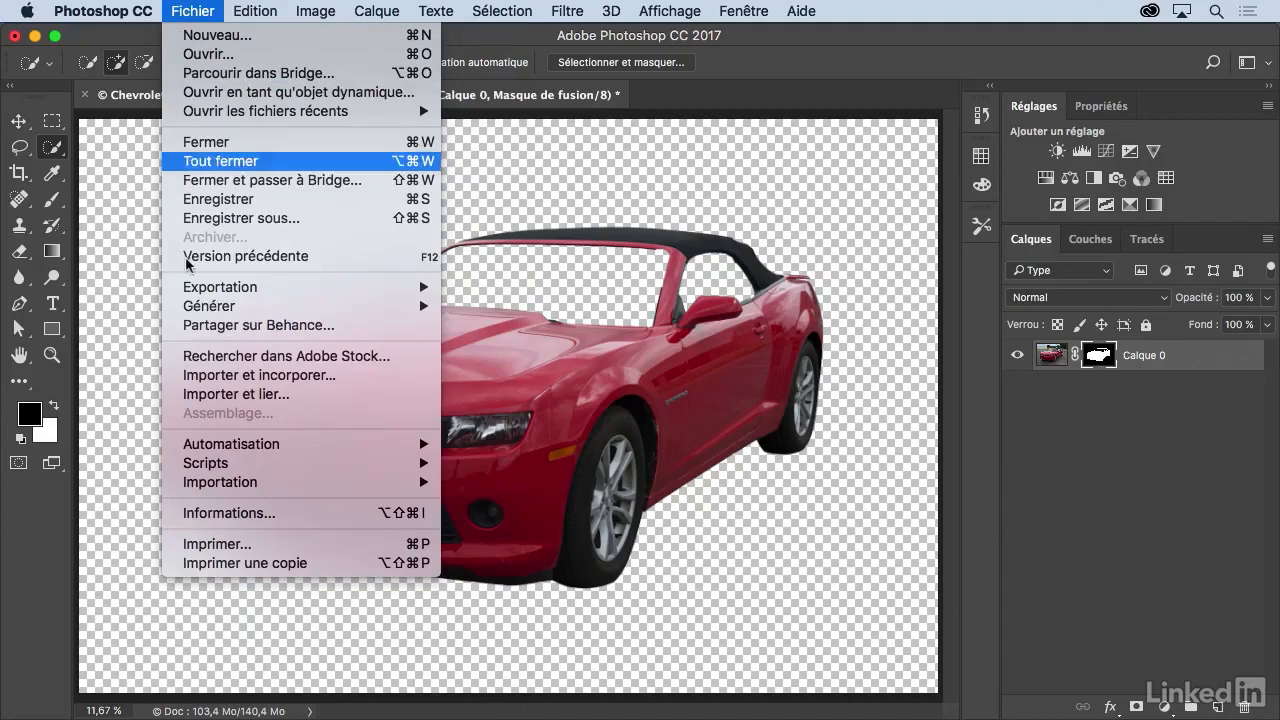
{"action": "mouse_move", "coordinate": [206, 290]}
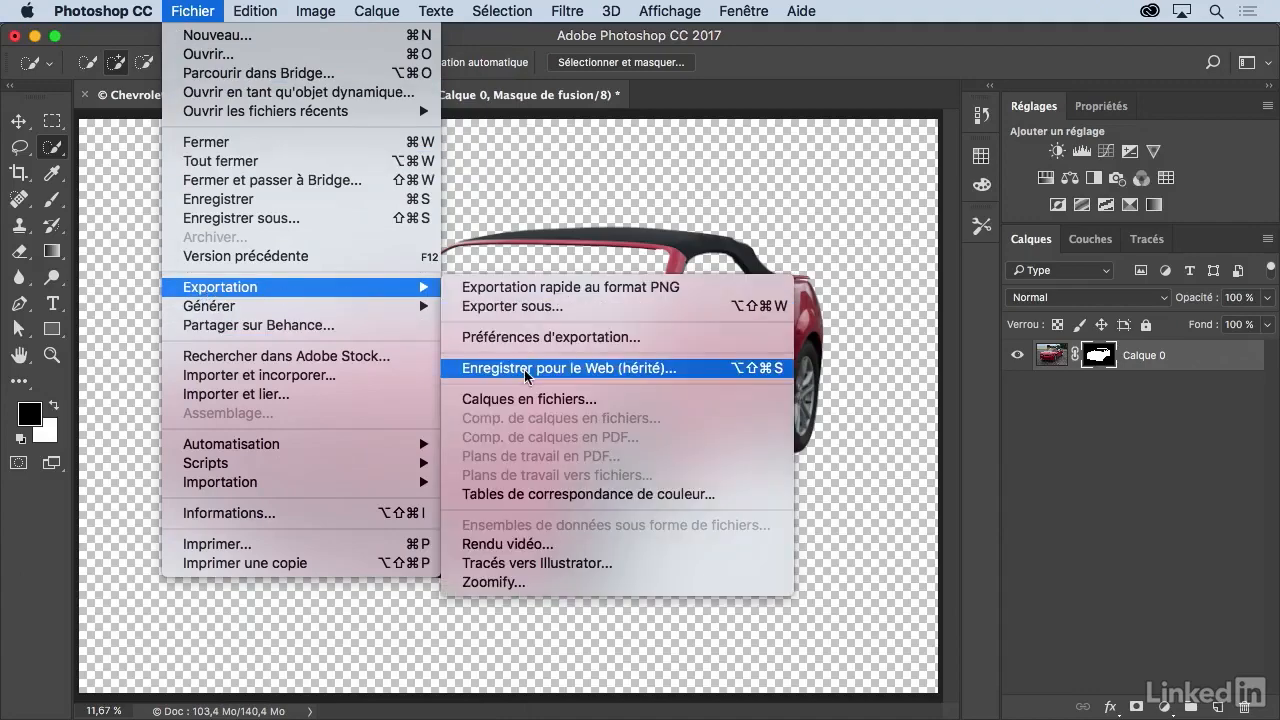
{"action": "left_click", "coordinate": [558, 368]}
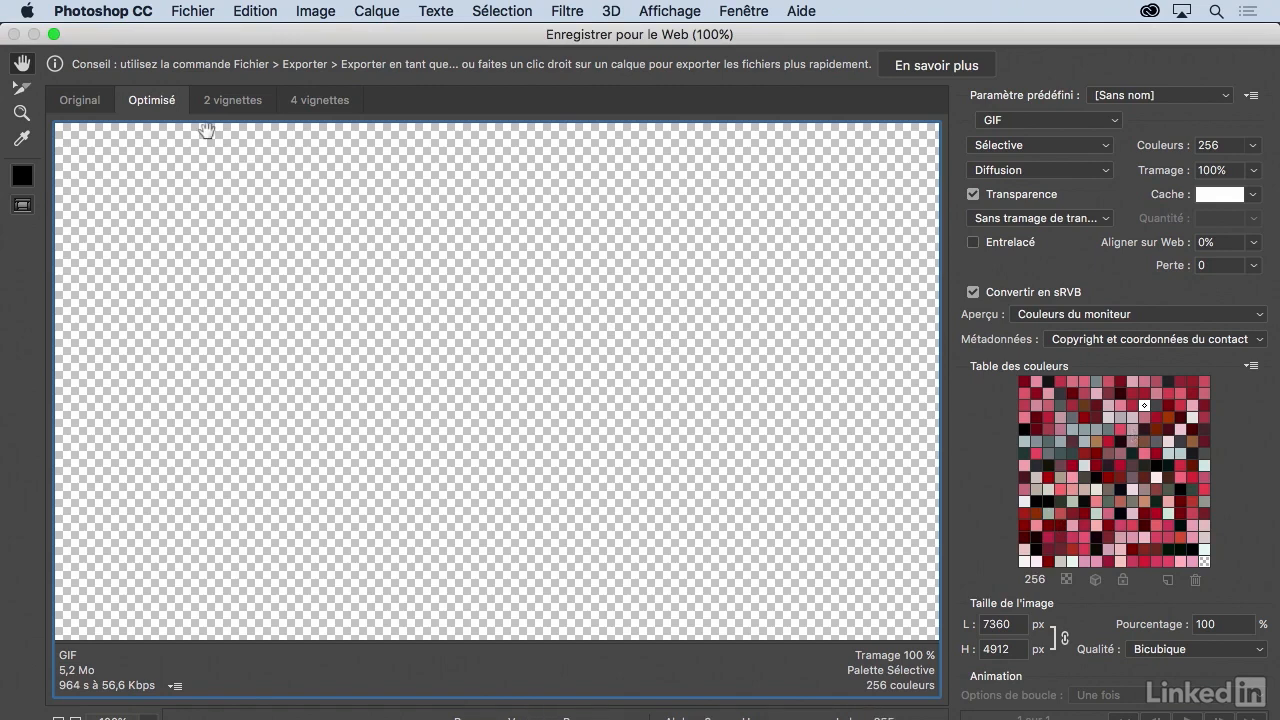
{"action": "left_click", "coordinate": [54, 35]}
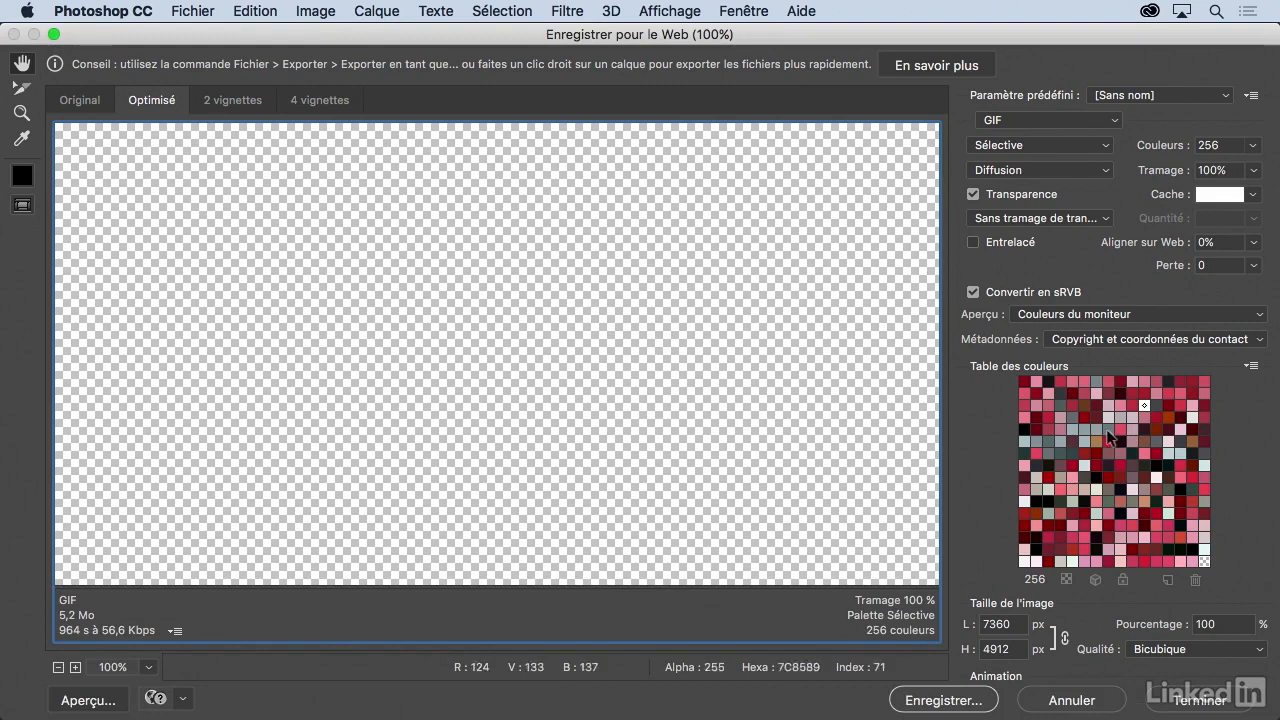
{"action": "left_click", "coordinate": [1254, 147]}
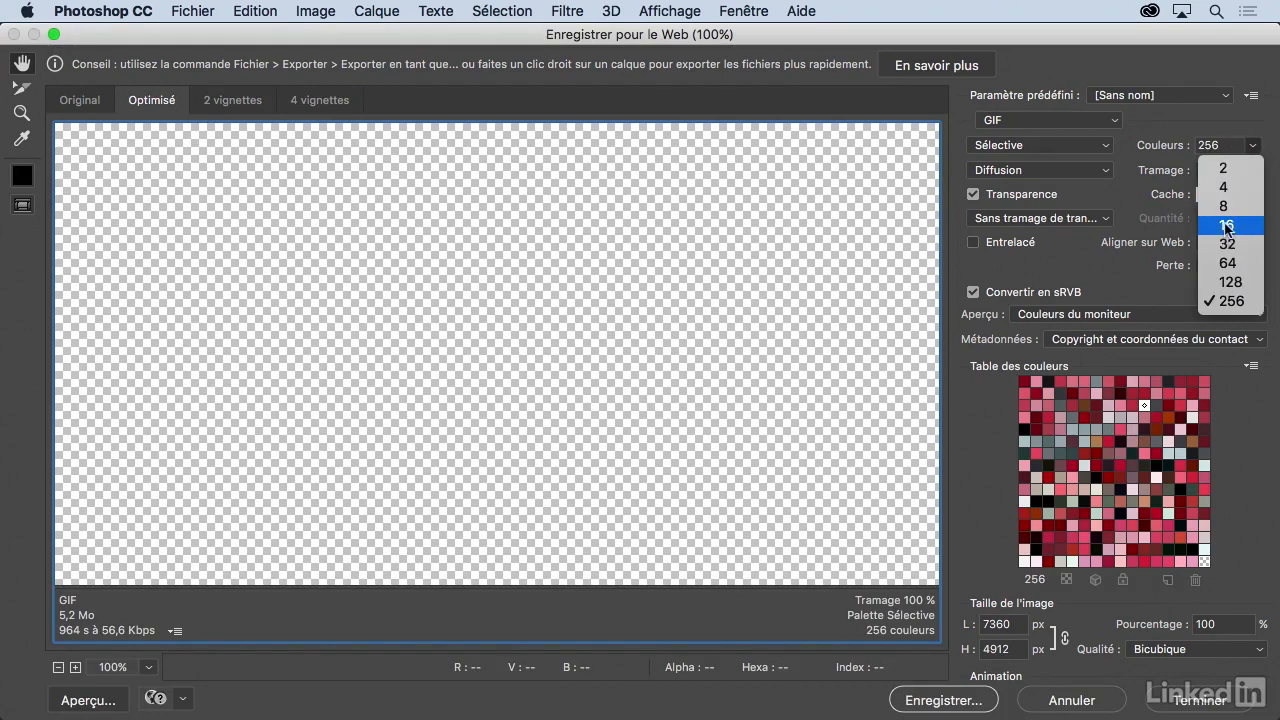
{"action": "left_click", "coordinate": [1226, 222]}
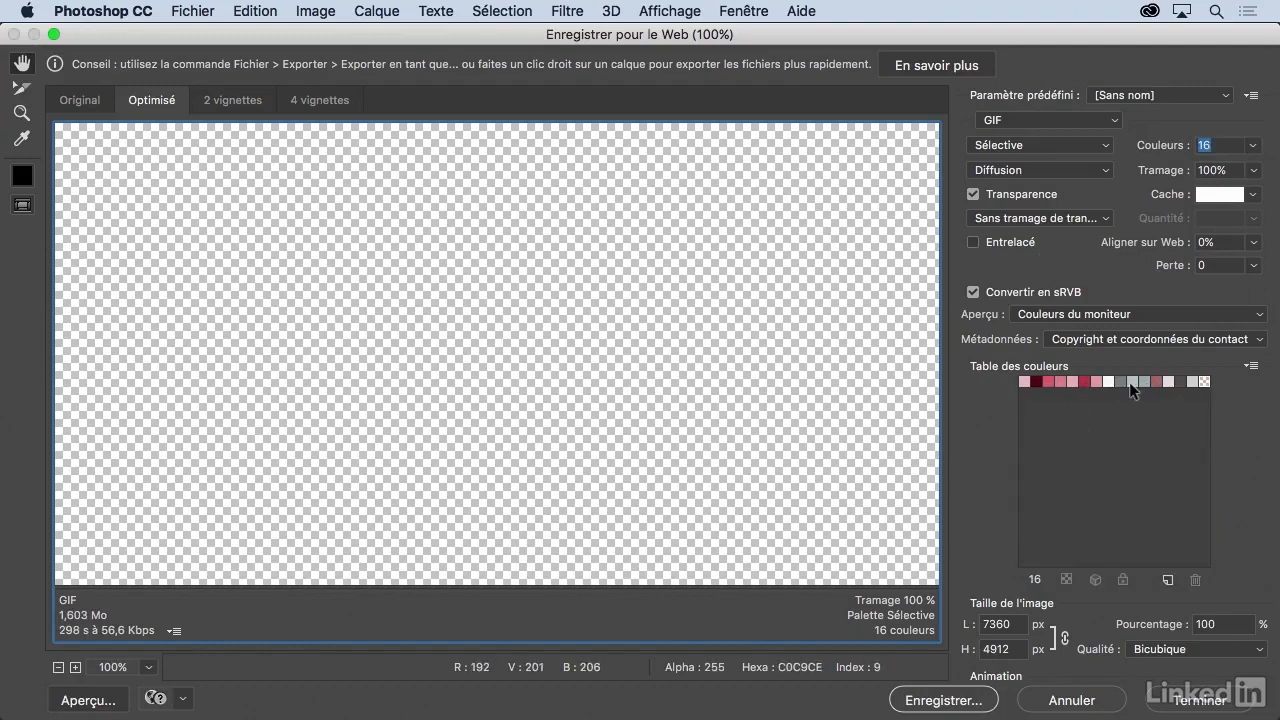
Increase the GIF's number of colours to 32 and finally to 64
{"action": "left_click", "coordinate": [1254, 147]}
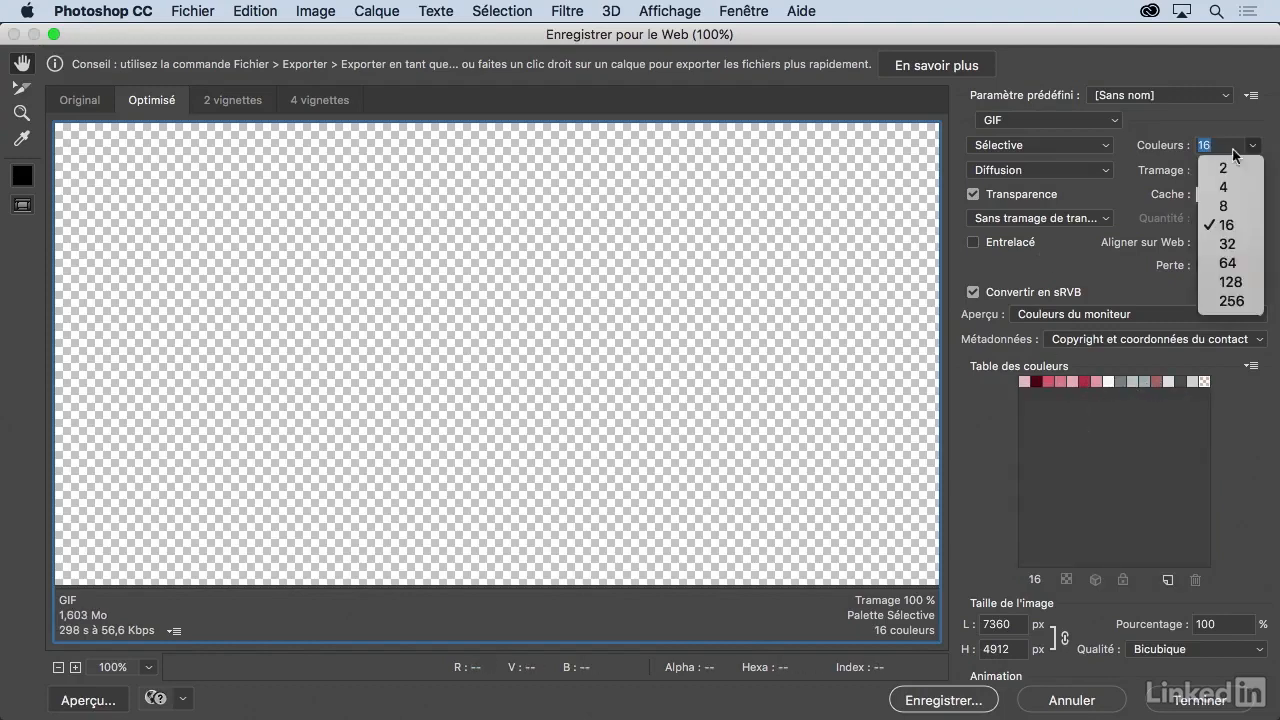
{"action": "left_click", "coordinate": [1230, 237]}
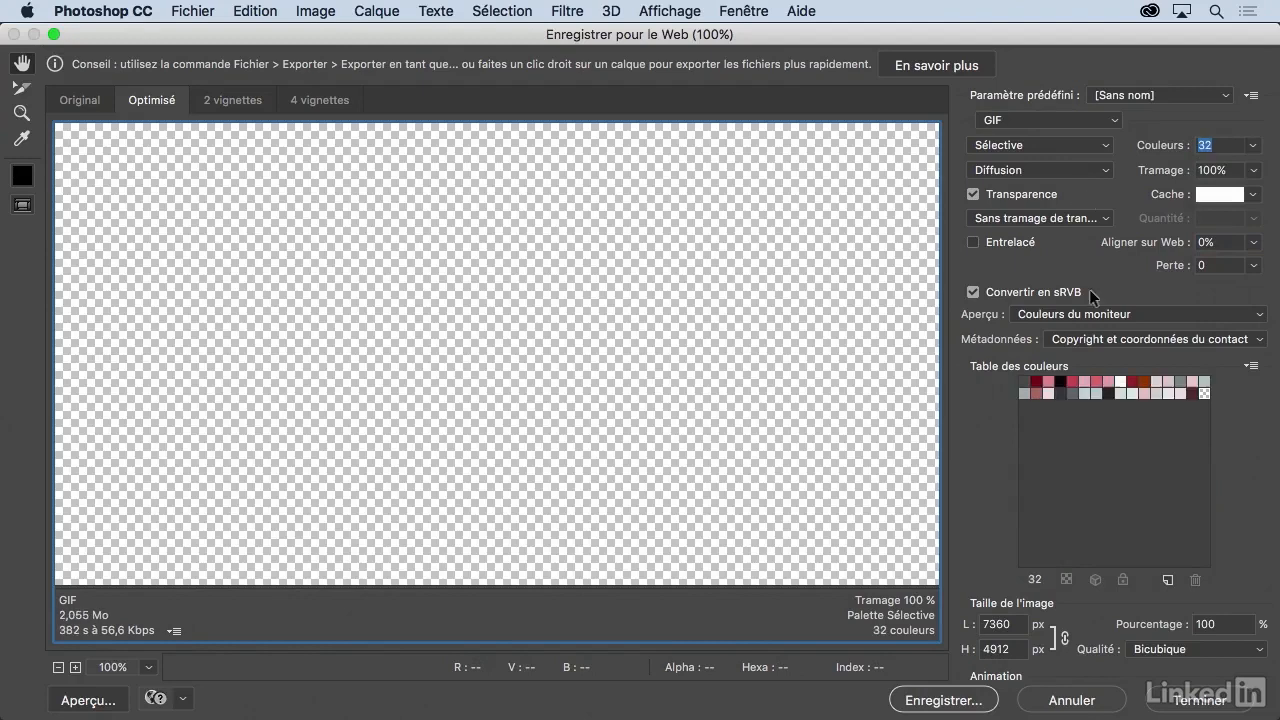
{"action": "left_click", "coordinate": [1255, 147]}
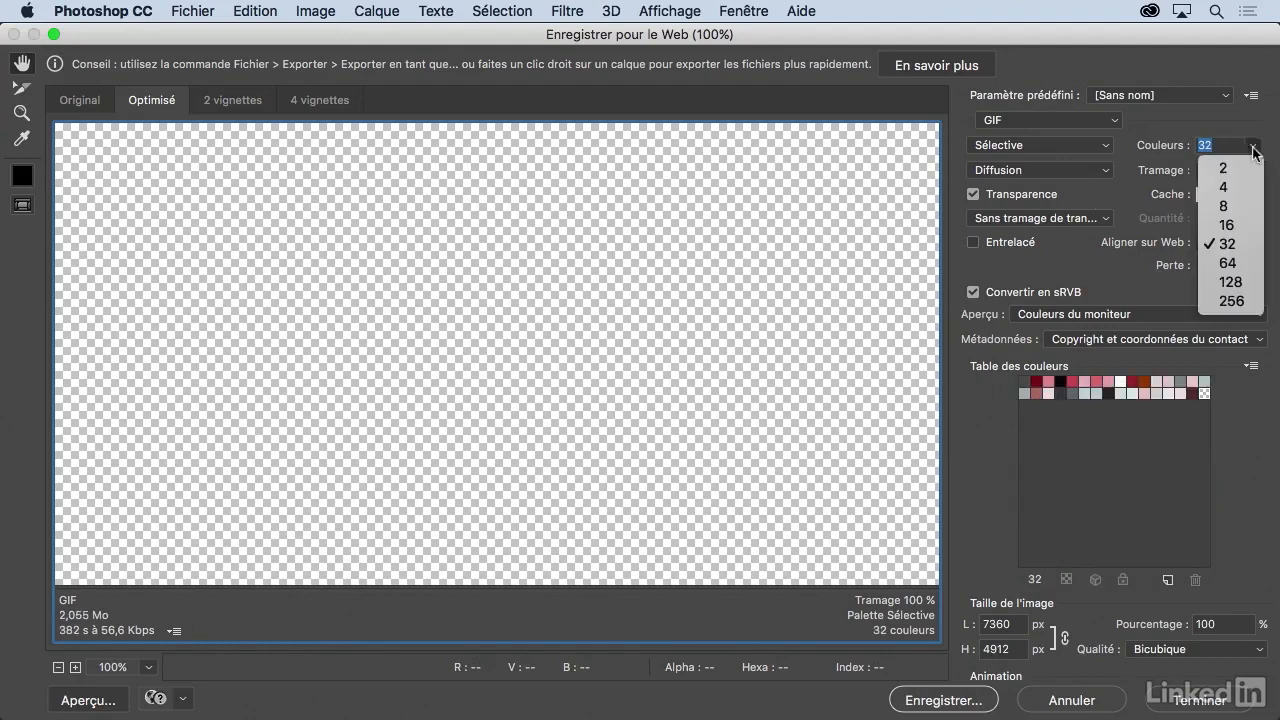
{"action": "left_click", "coordinate": [1229, 262]}
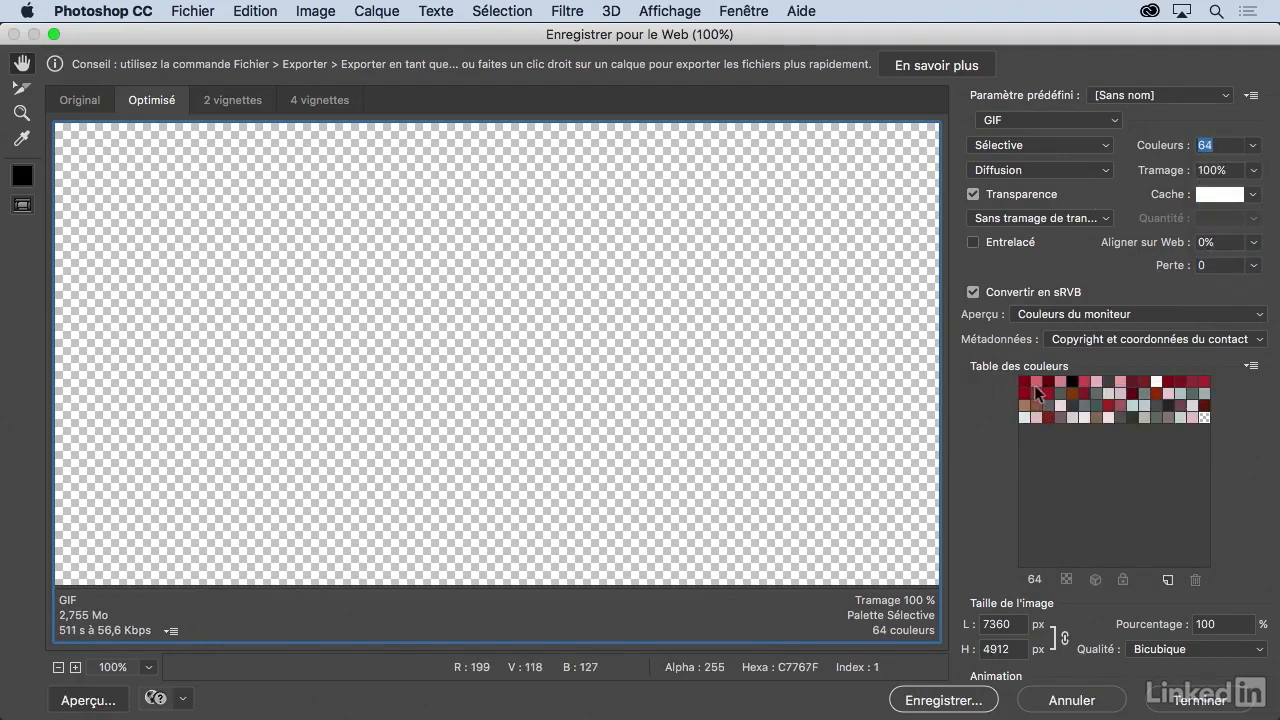
Save the GIF's 64-colour table as Voiture.act in the Optimized Colors folder, and cancel the web export
{"action": "left_click_drag", "start_coordinate": [829, 486], "coordinate": [650, 245]}
{"action": "left_click_drag", "start_coordinate": [769, 362], "coordinate": [611, 211]}
{"action": "left_click_drag", "start_coordinate": [740, 470], "coordinate": [589, 203]}
{"action": "left_click_drag", "start_coordinate": [790, 460], "coordinate": [687, 276]}
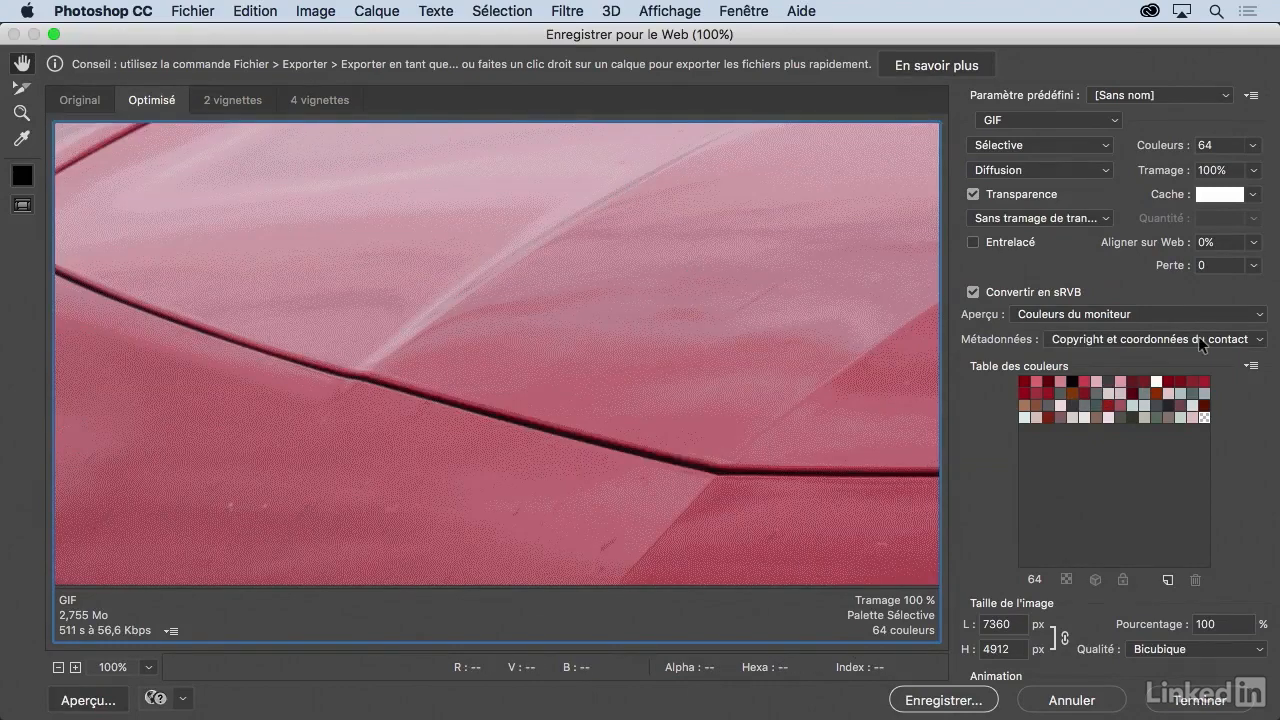
{"action": "left_click", "coordinate": [1252, 367]}
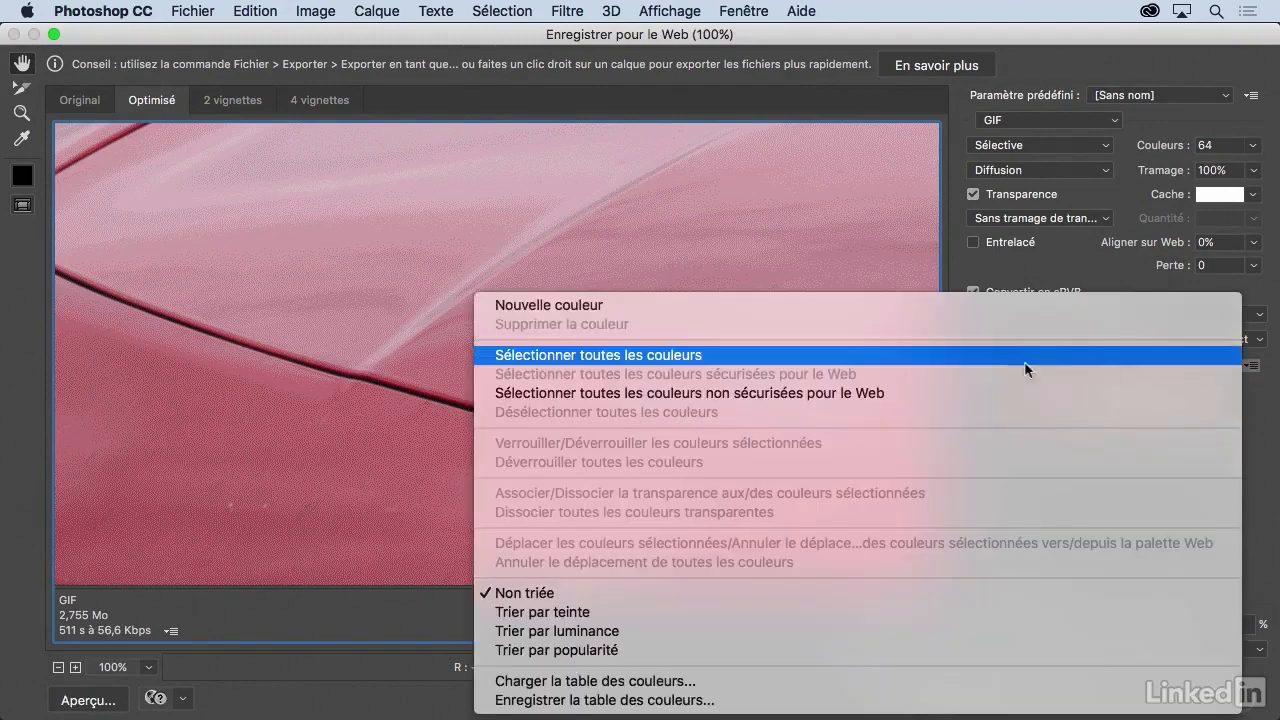
{"action": "left_click", "coordinate": [621, 700]}
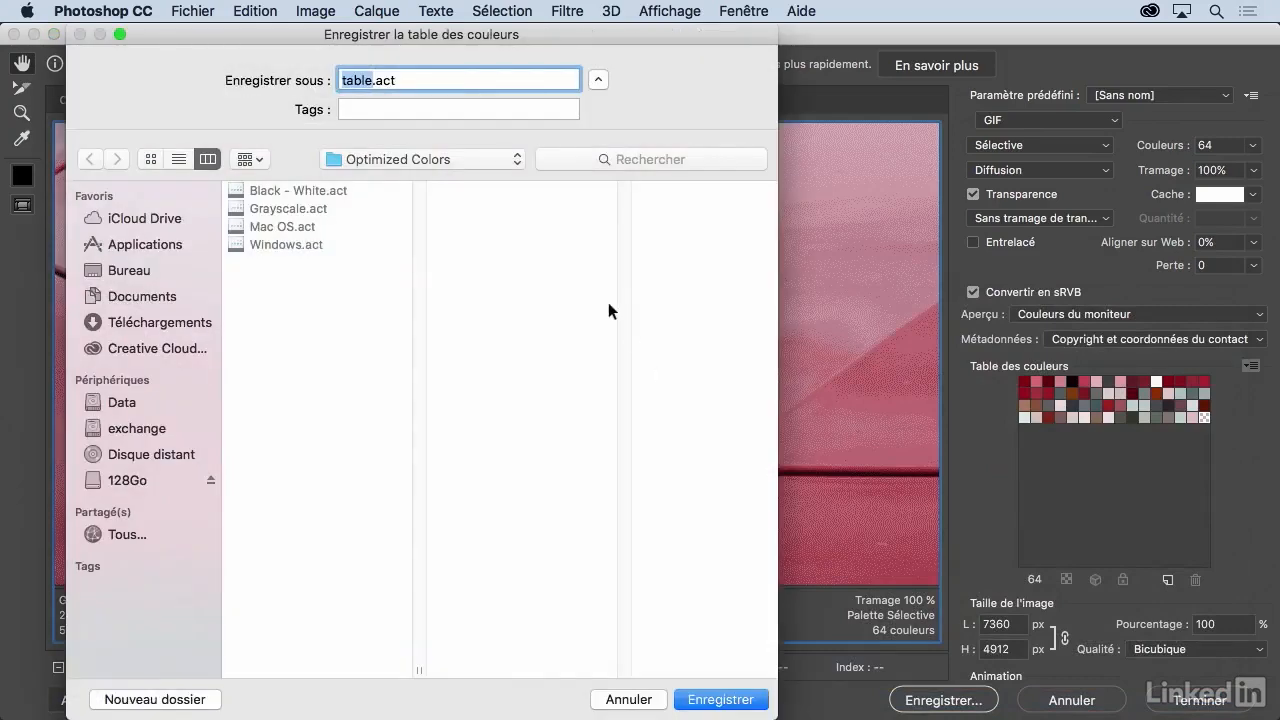
{"action": "type", "text": "Voitur"}
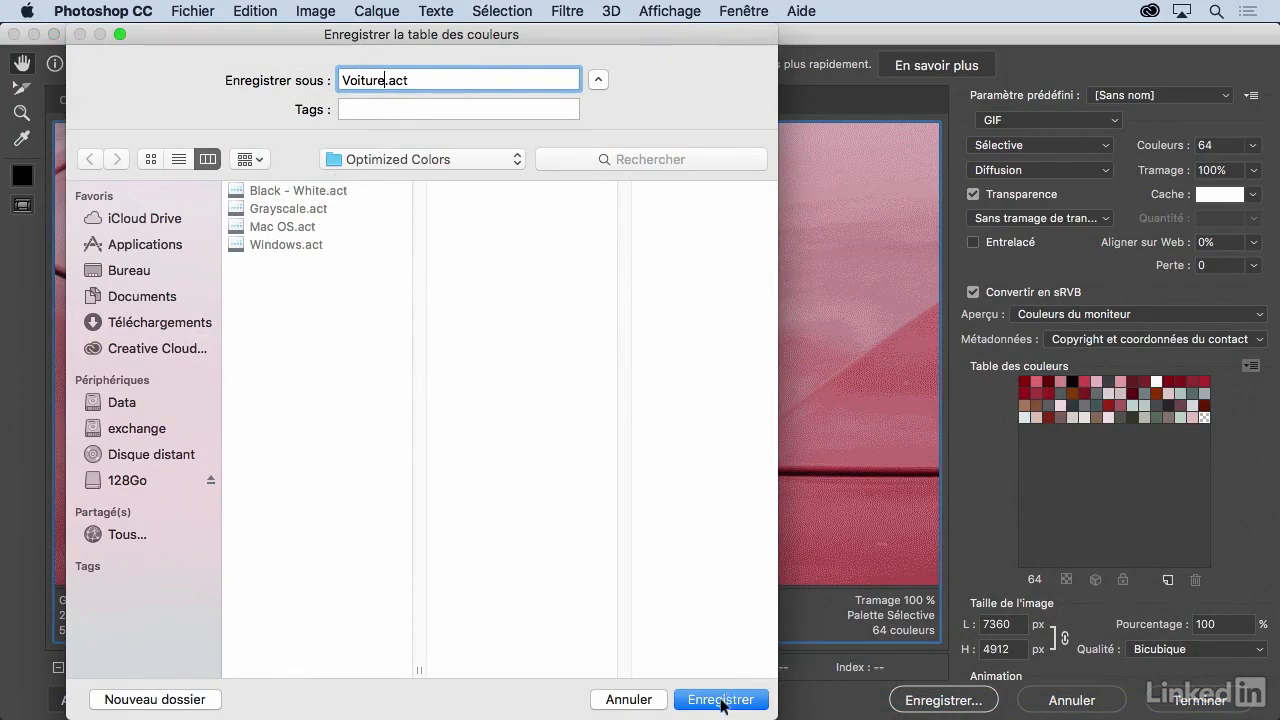
{"action": "left_click", "coordinate": [434, 163]}
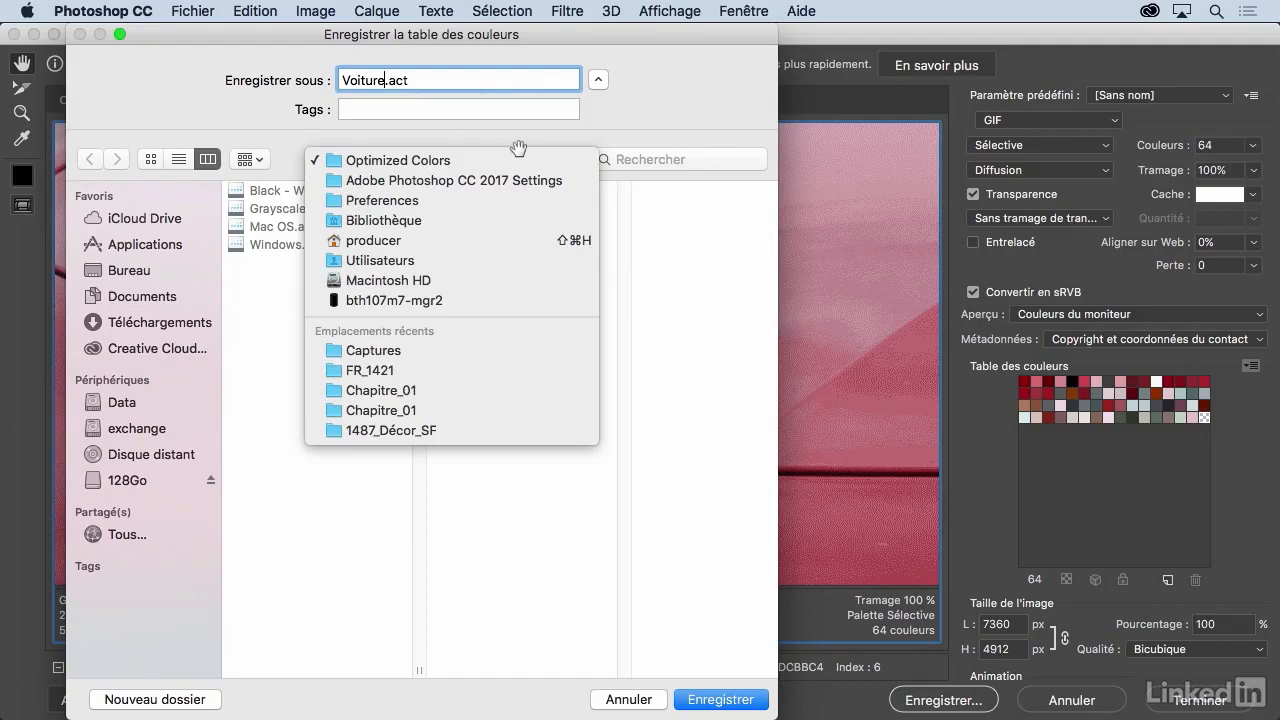
{"action": "left_click", "coordinate": [719, 699]}
{"action": "left_click", "coordinate": [718, 698]}
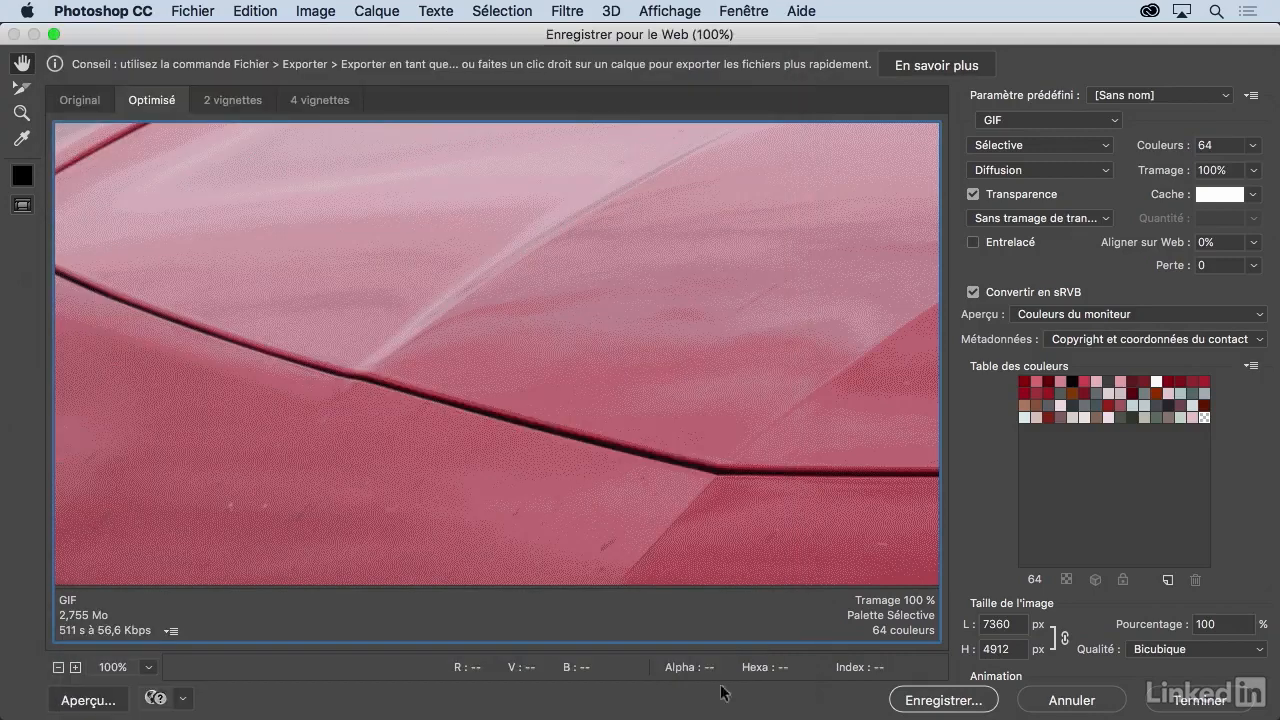
{"action": "left_click", "coordinate": [1063, 703]}
Restore the windshield and side window by lassoing around them and filling the area with white on Calque 0's mask, and clear the selection
{"action": "key", "text": "l"}
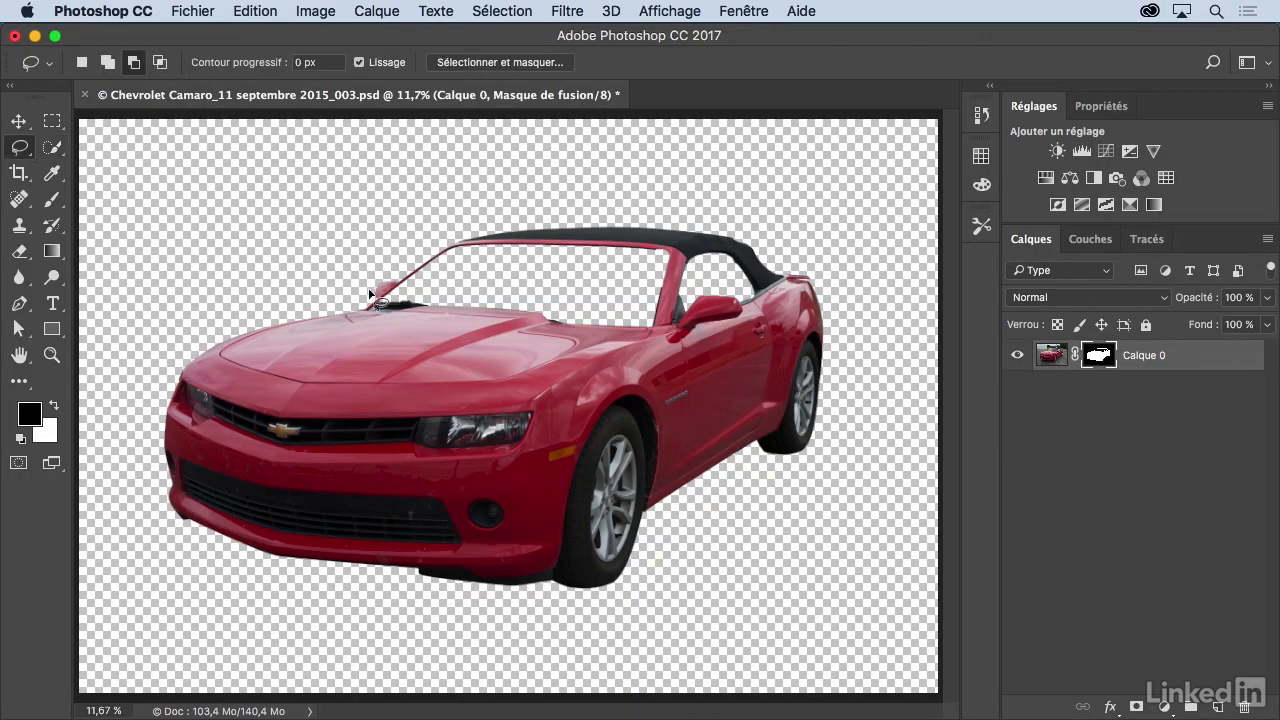
{"action": "left_click", "coordinate": [462, 318], "text": "super"}
{"action": "left_click_drag", "start_coordinate": [322, 309], "coordinate": [329, 304]}
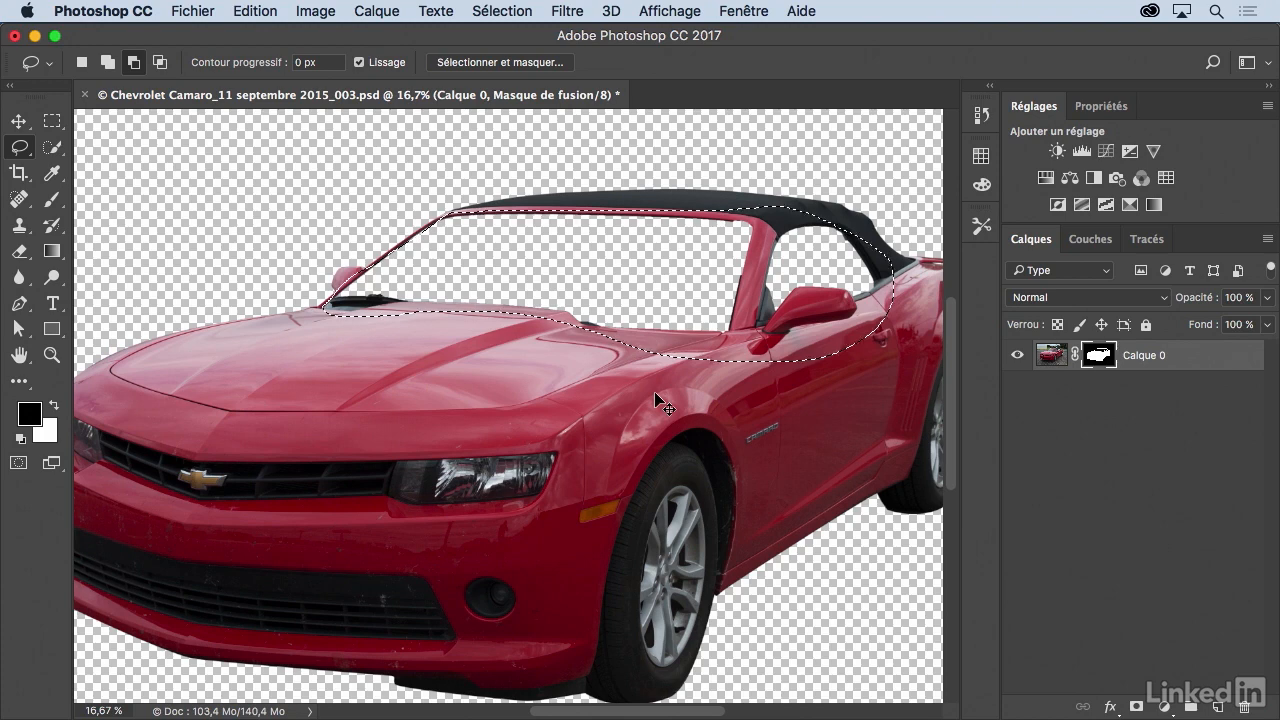
{"action": "key", "text": "BackSpace"}
{"action": "key", "text": "super+d"}
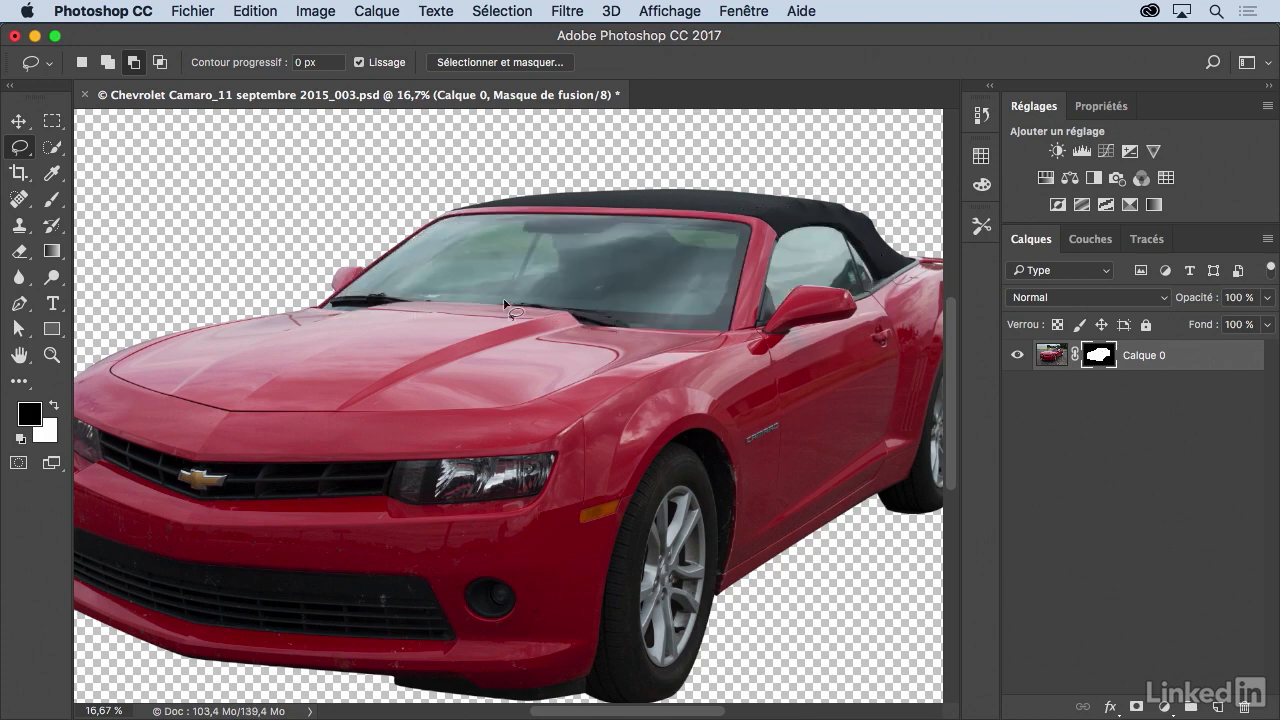
{"action": "left_click", "coordinate": [479, 320], "text": "alt"}
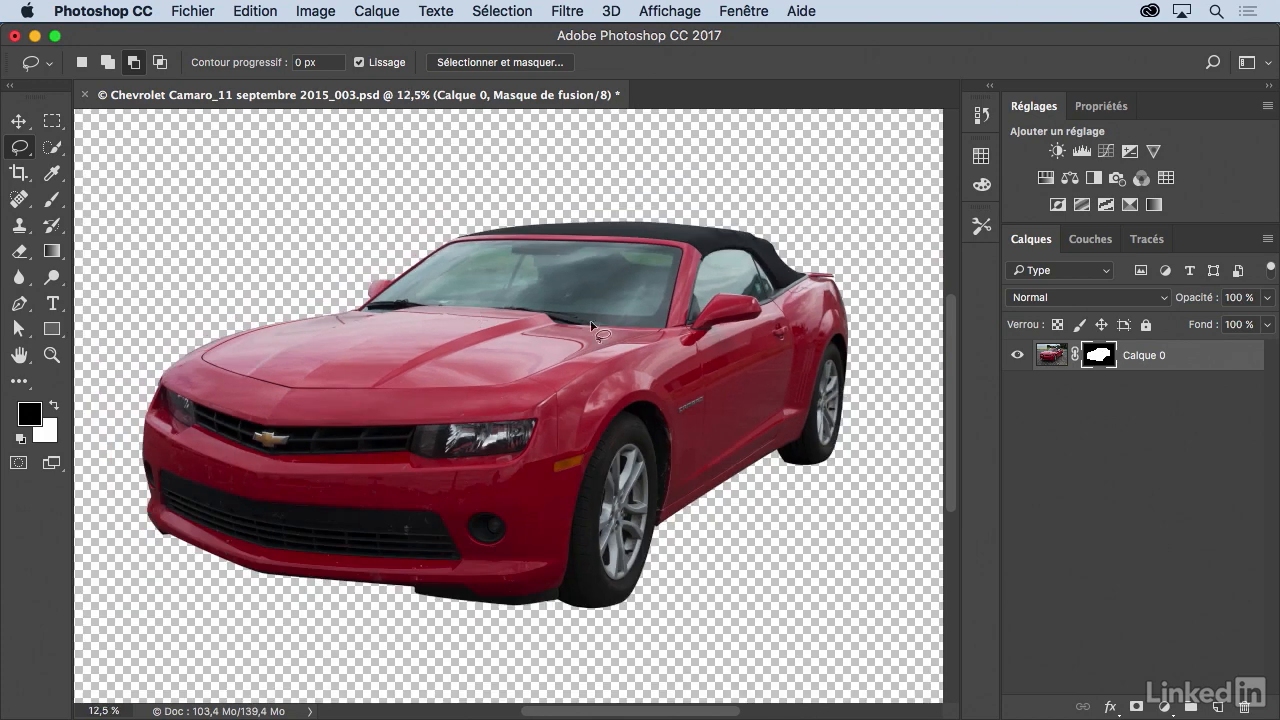
Replace the current swatches with the Voiture.act colour table from the Optimized Colors folder
{"action": "left_click", "coordinate": [981, 157]}
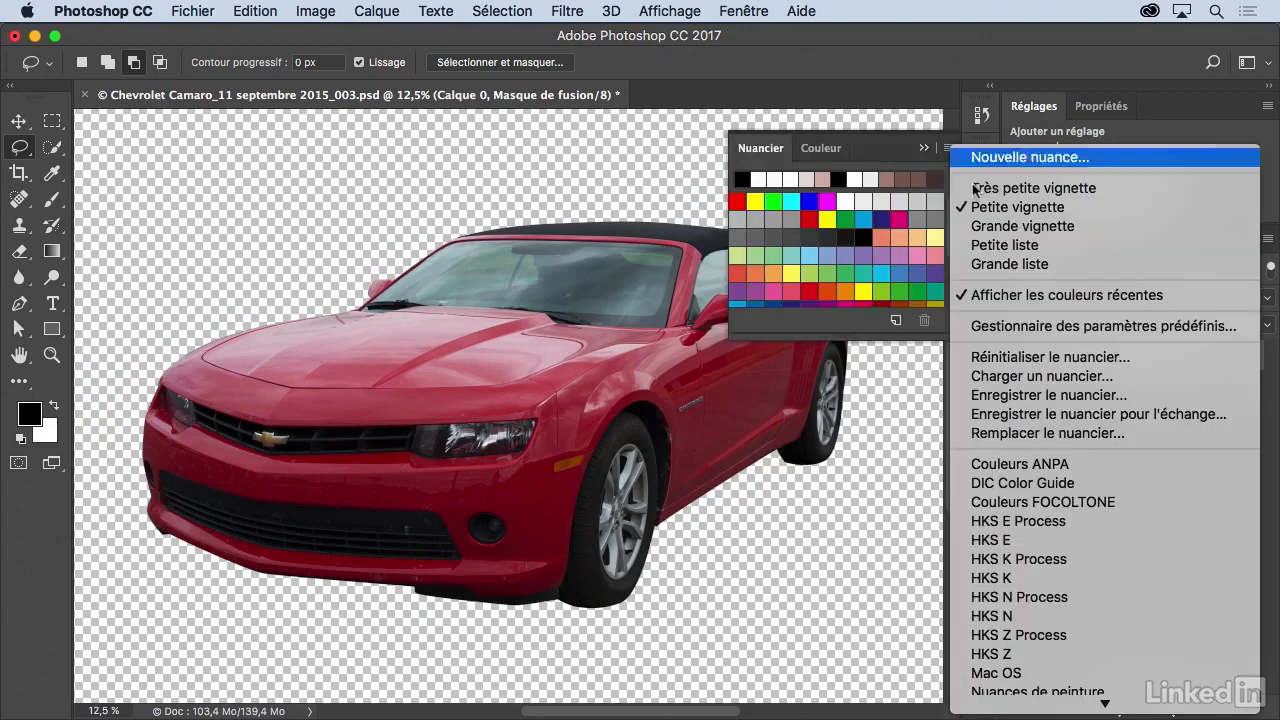
{"action": "left_click", "coordinate": [1043, 436]}
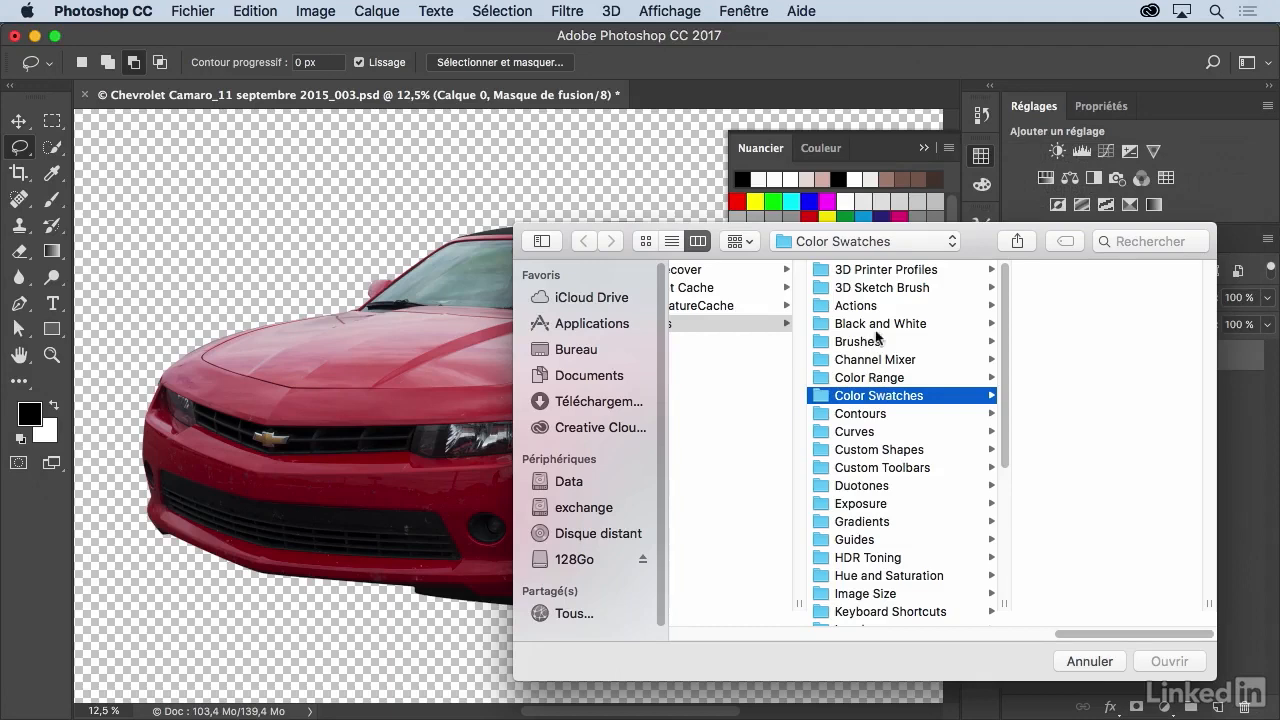
{"action": "left_click", "coordinate": [866, 241]}
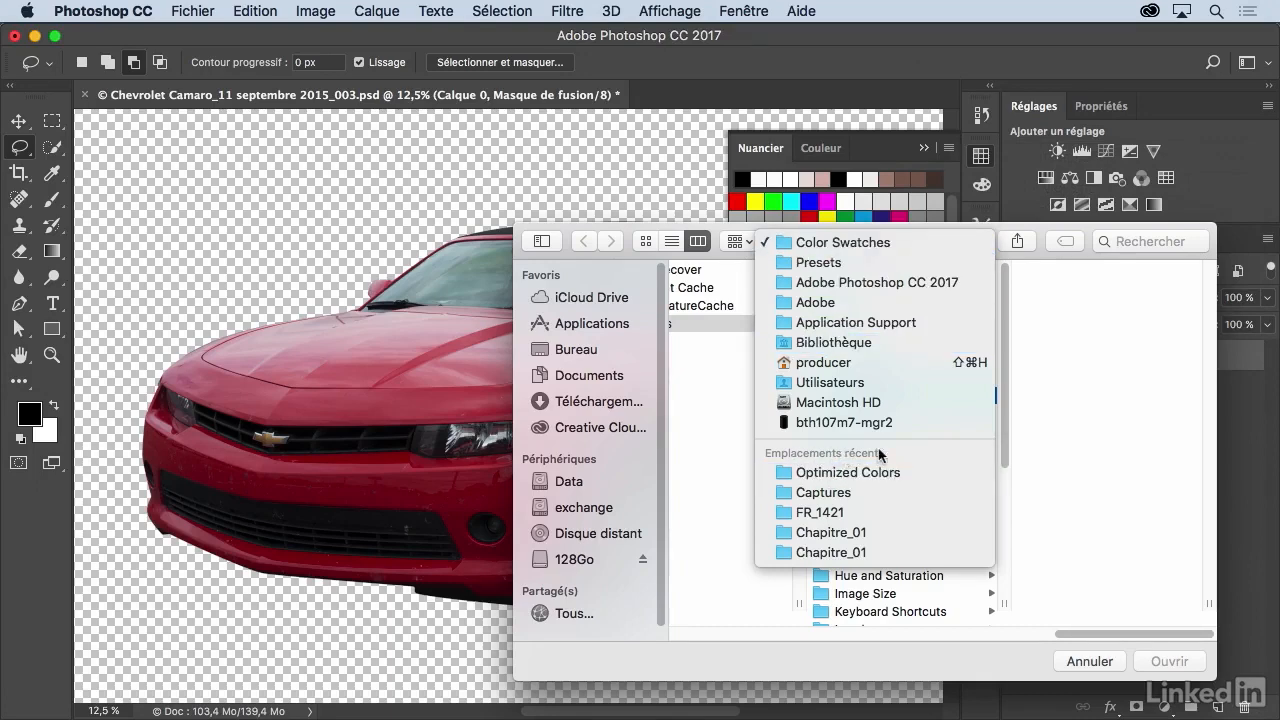
{"action": "left_click", "coordinate": [826, 478]}
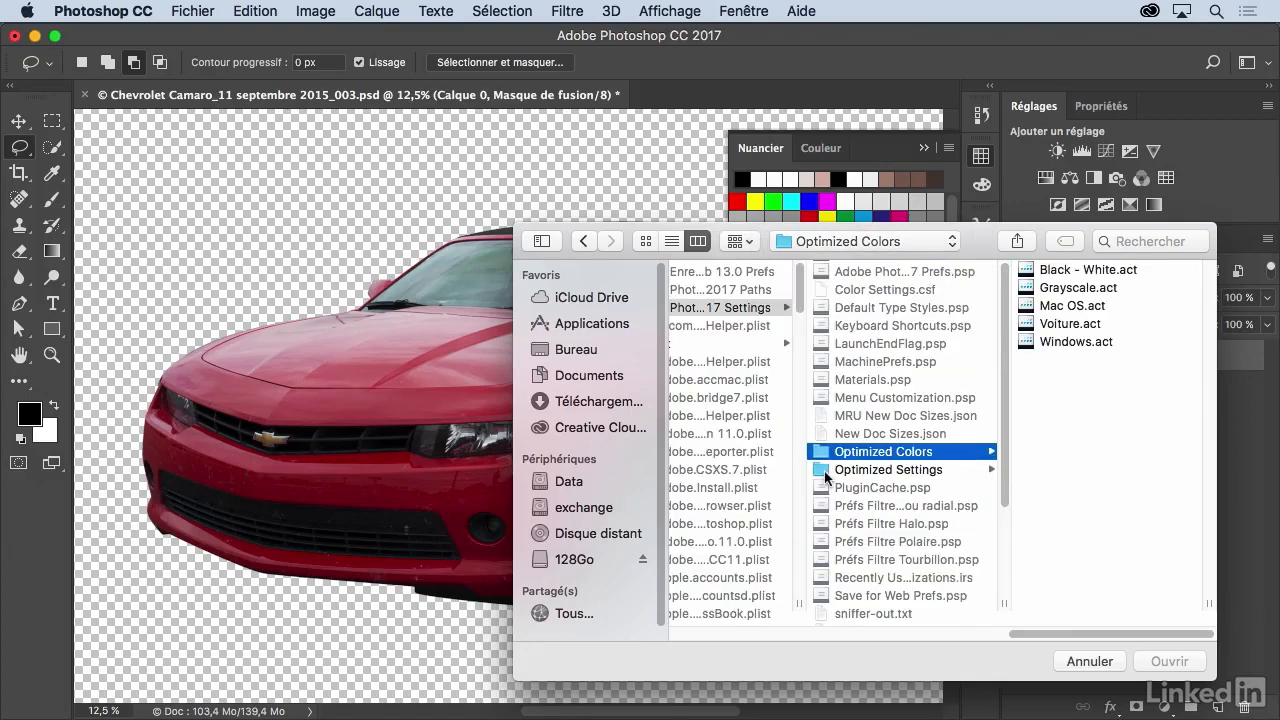
{"action": "left_click", "coordinate": [1059, 326]}
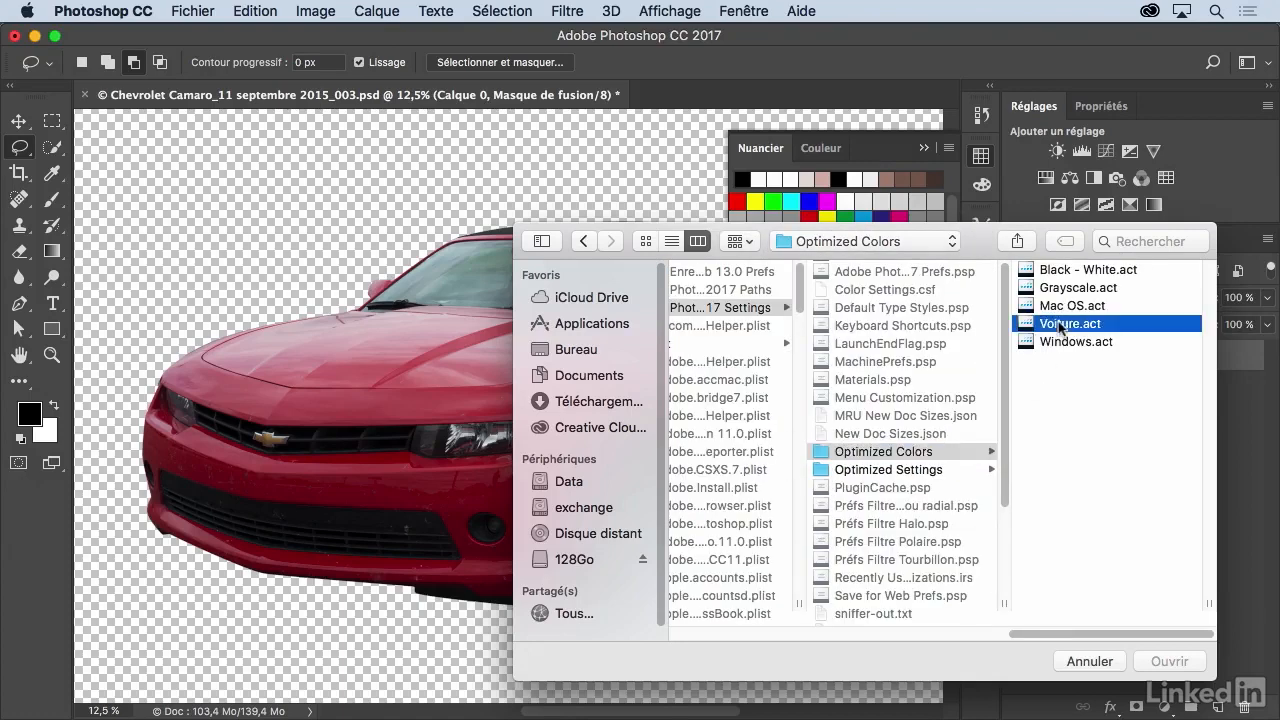
{"action": "left_click", "coordinate": [1167, 660]}
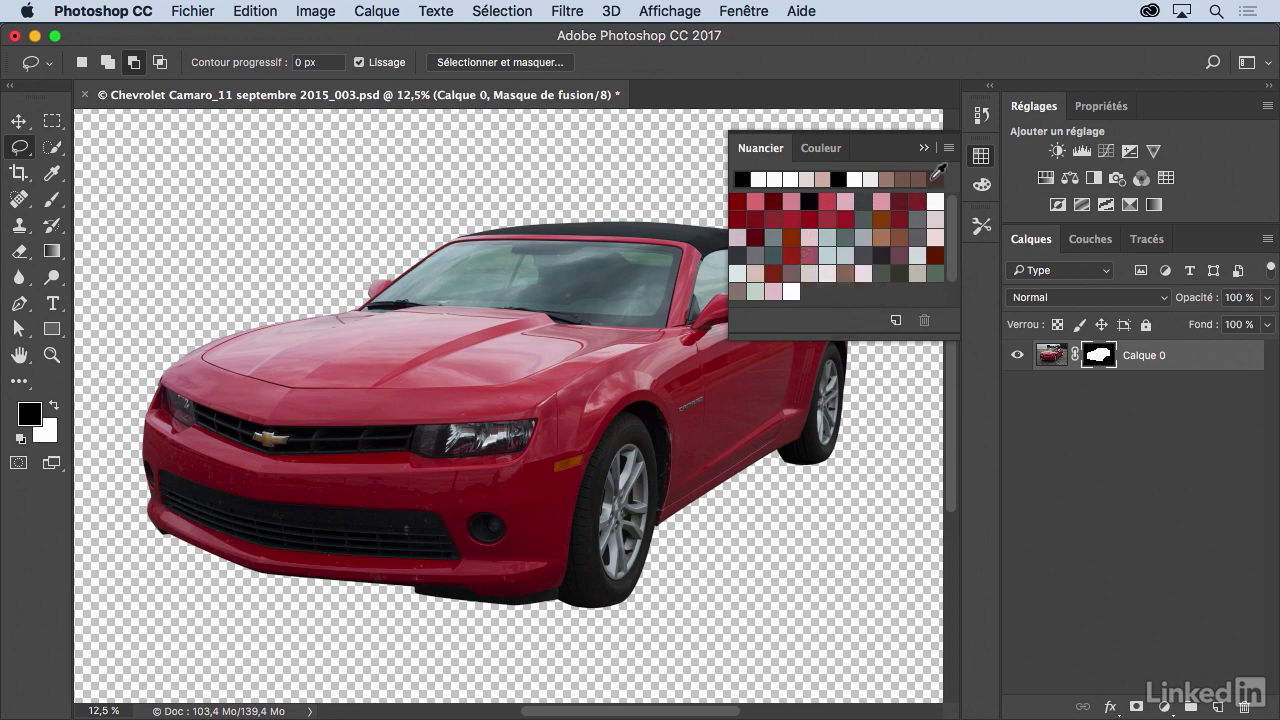
{"action": "left_click", "coordinate": [923, 149]}
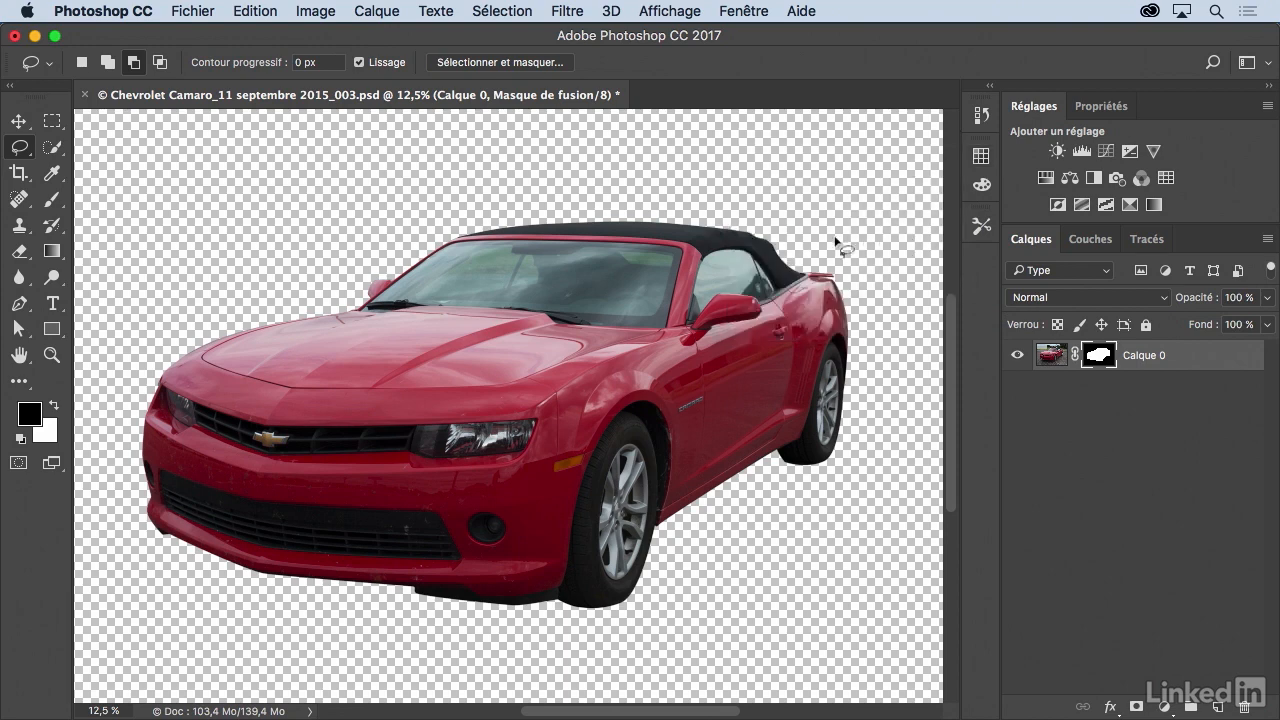
Open the Preset Manager and set its type to Nuancier (swatches)
{"action": "left_click", "coordinate": [242, 12]}
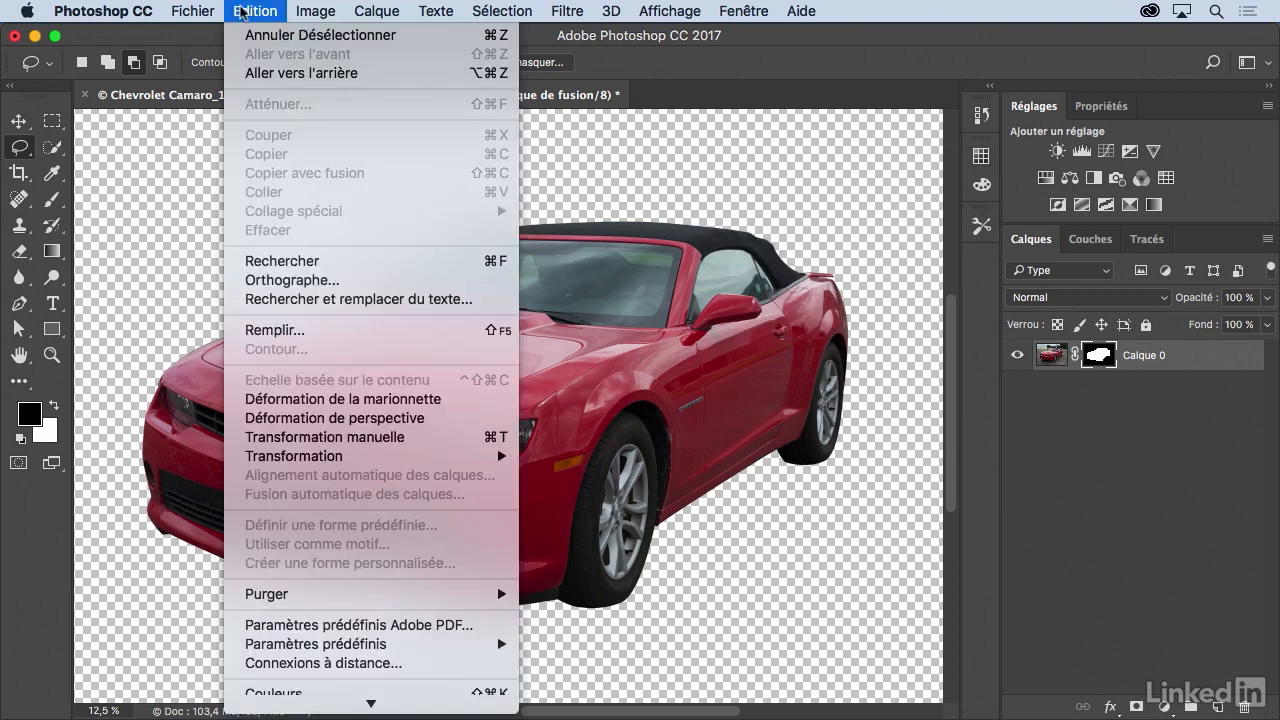
{"action": "scroll", "coordinate": [244, 636], "scroll_direction": "down", "scroll_amount": 3}
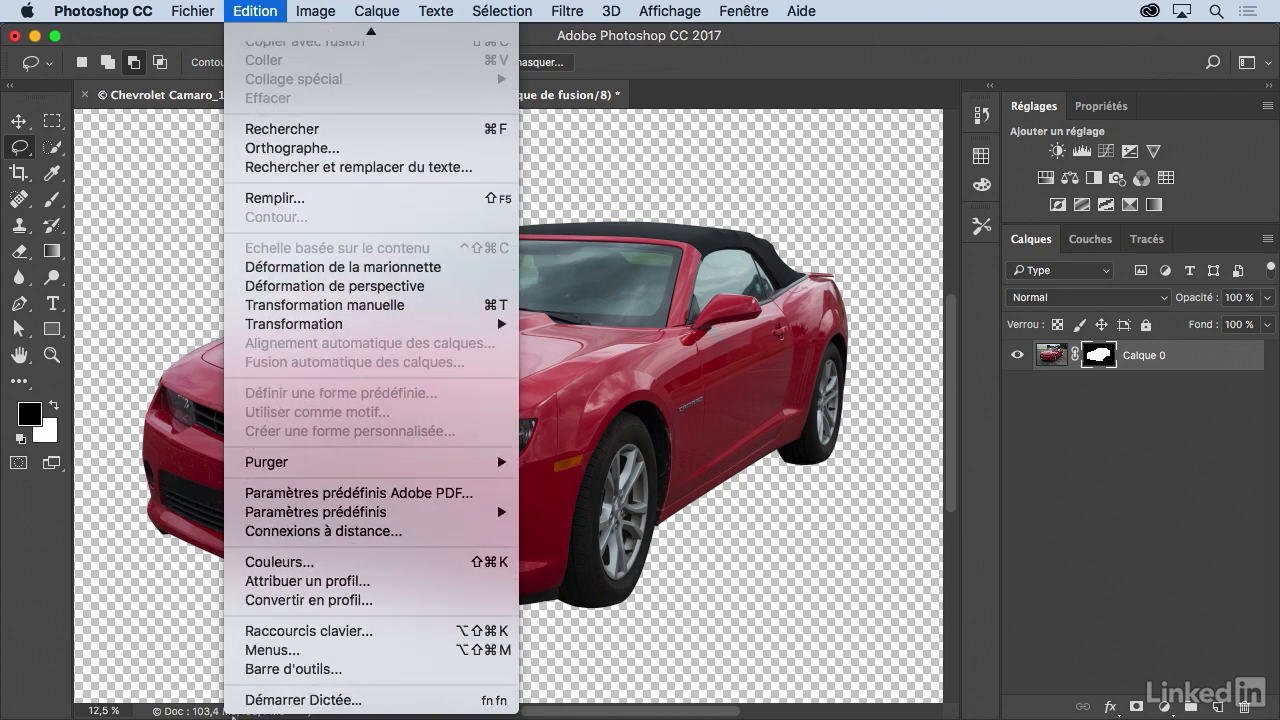
{"action": "mouse_move", "coordinate": [318, 515]}
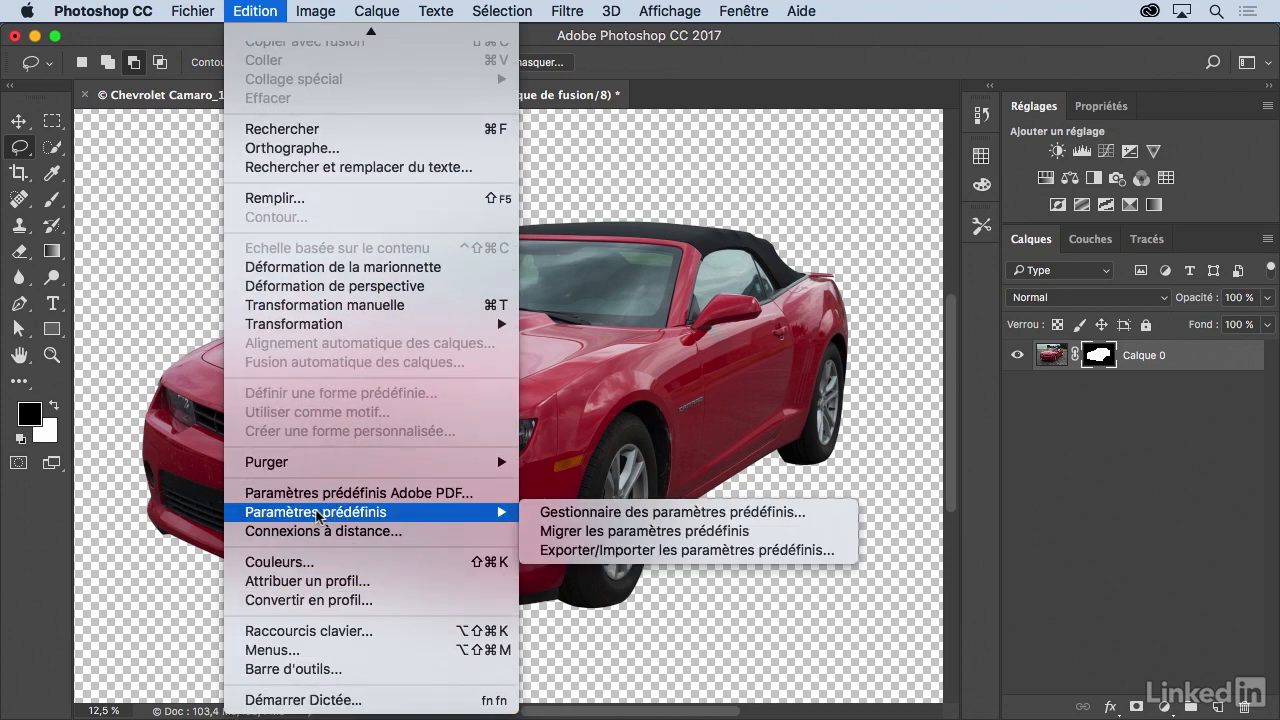
{"action": "left_click", "coordinate": [674, 516]}
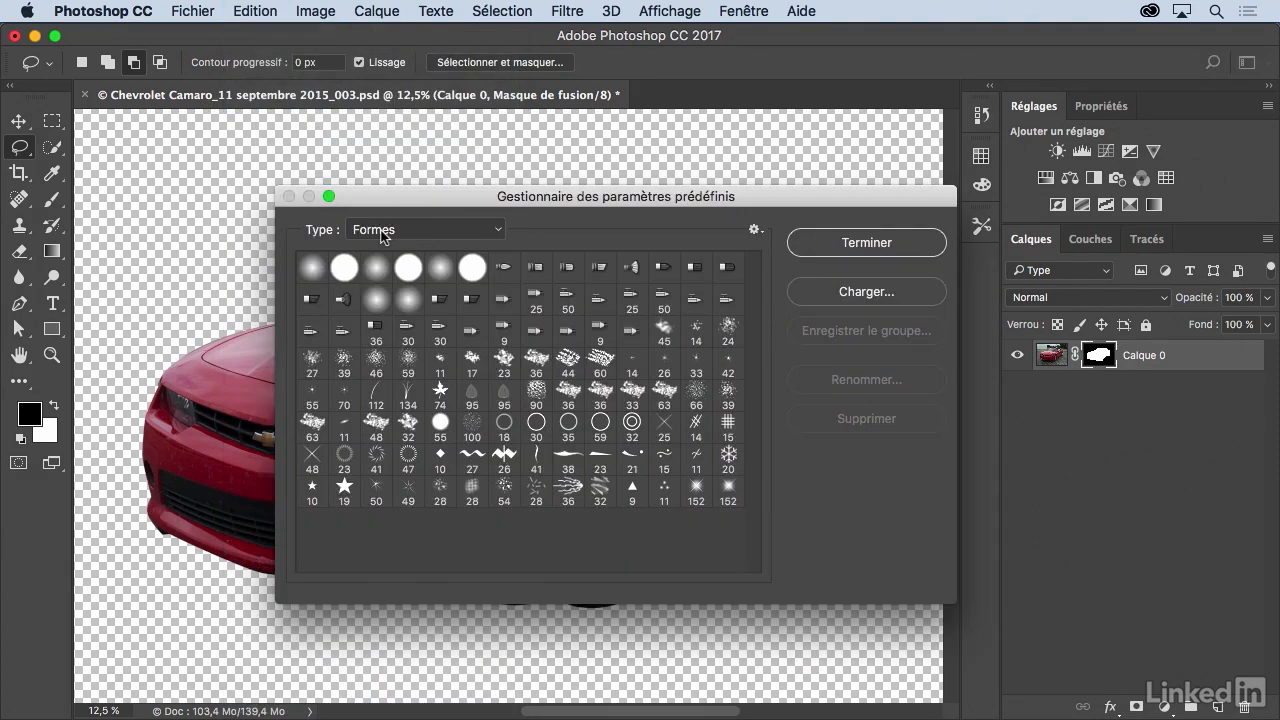
{"action": "left_click", "coordinate": [399, 232]}
{"action": "left_click", "coordinate": [400, 248]}
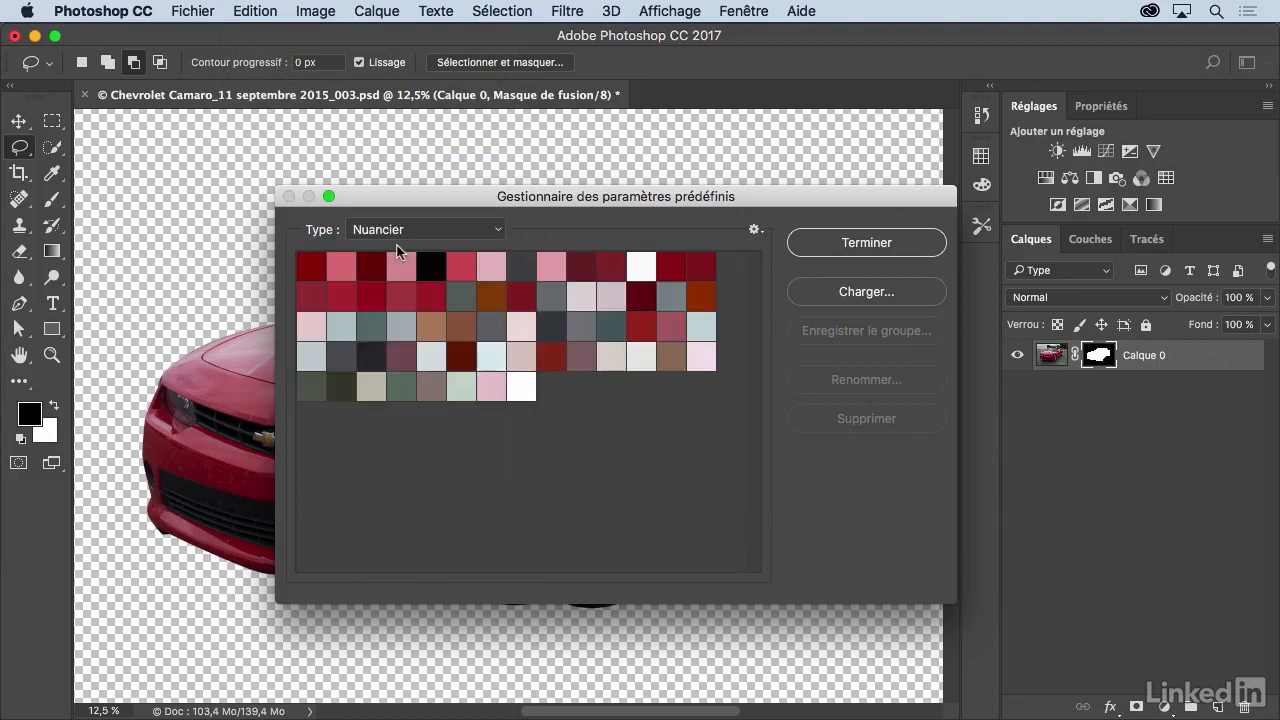
Delete seven unwanted grey, blue-grey and pale green swatches, including #CCD7CE, from the car's palette
{"action": "left_click", "coordinate": [461, 386]}
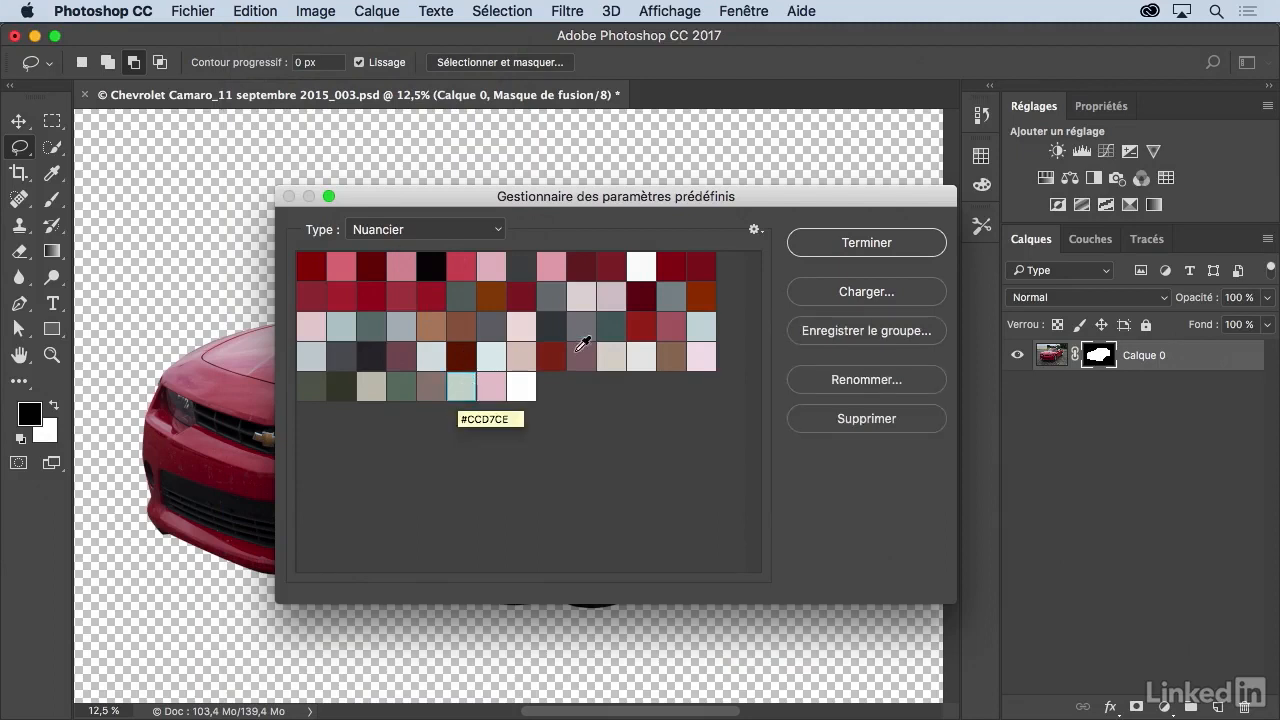
{"action": "left_click", "coordinate": [613, 323], "text": "super"}
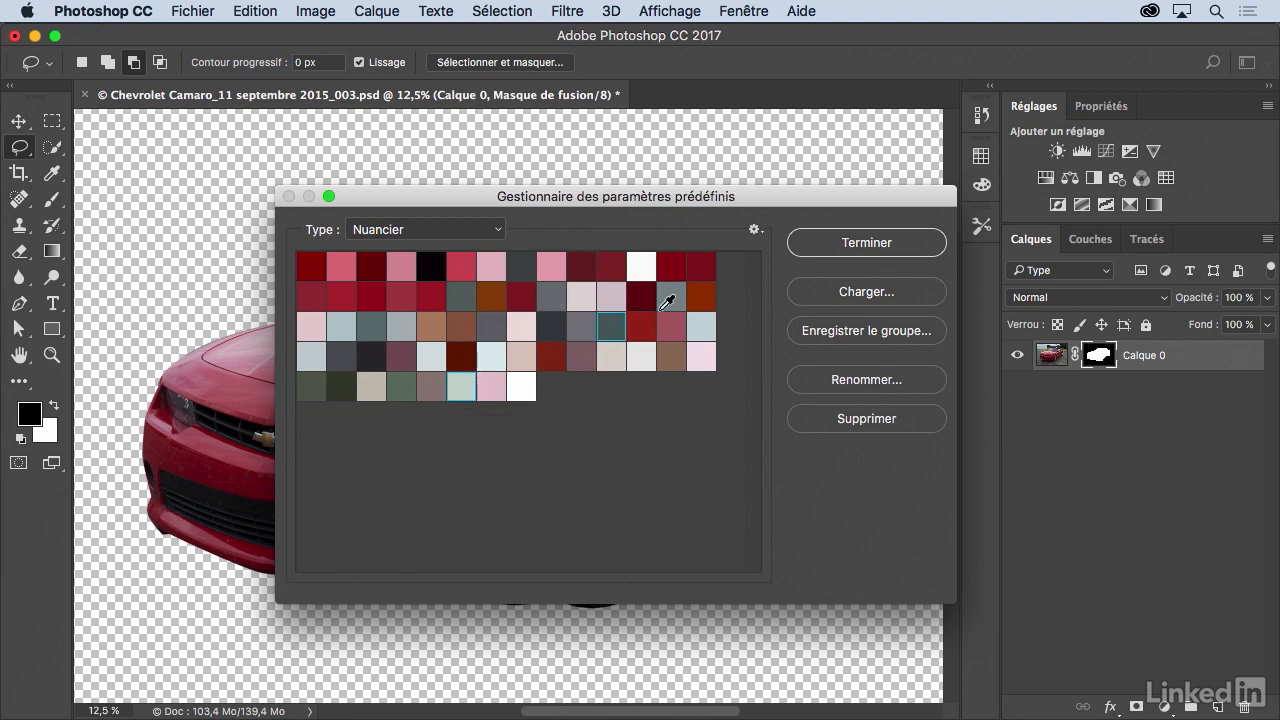
{"action": "left_click", "coordinate": [698, 325], "text": "super"}
{"action": "left_click", "coordinate": [645, 360], "text": "super"}
{"action": "left_click", "coordinate": [336, 328], "text": "shift"}
{"action": "left_click", "coordinate": [396, 328], "text": "shift"}
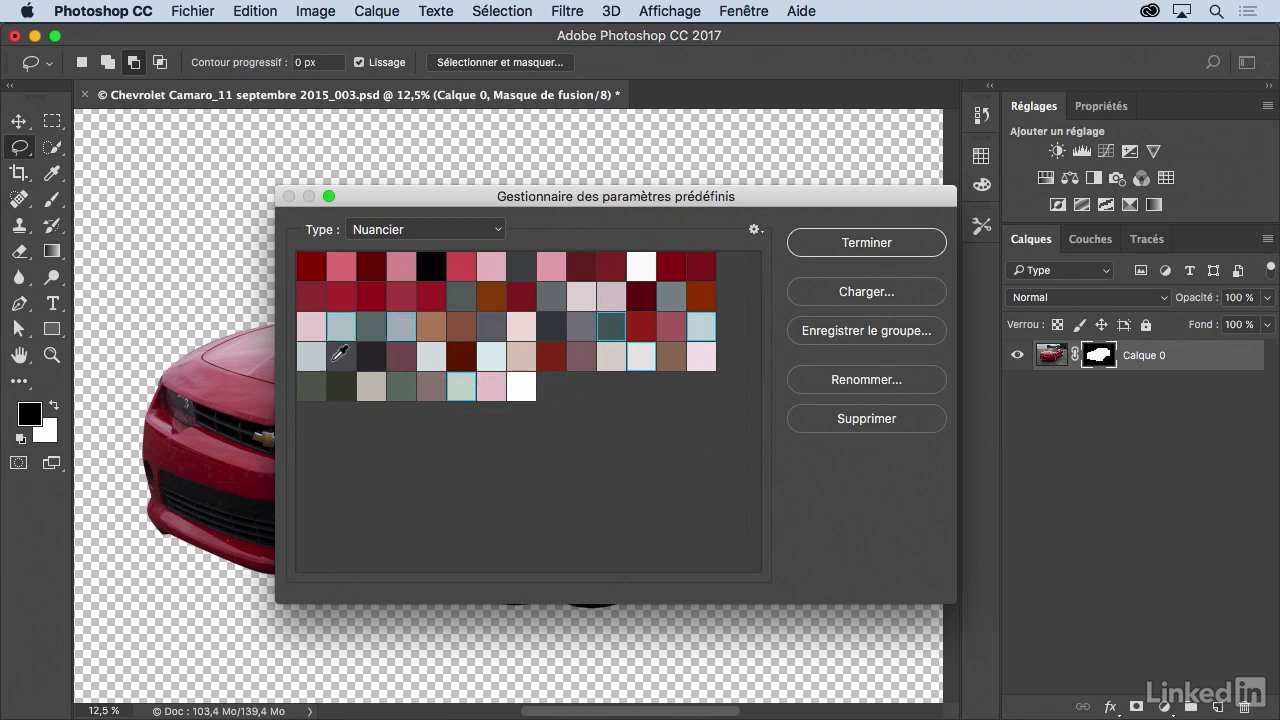
{"action": "left_click", "coordinate": [310, 358], "text": "super"}
{"action": "left_click", "coordinate": [847, 416]}
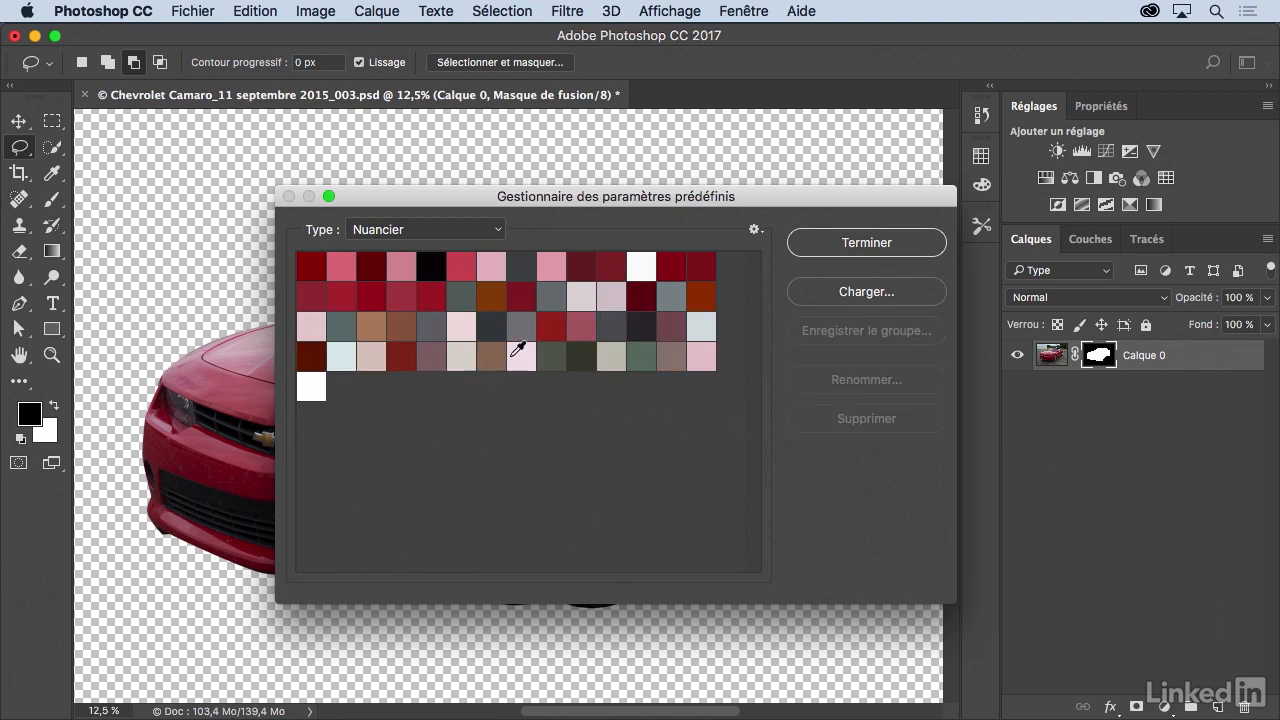
Delete the three dark green swatches from the palette's fourth row
{"action": "left_click", "coordinate": [551, 356]}
{"action": "left_click", "coordinate": [581, 357], "text": "super"}
{"action": "left_click", "coordinate": [641, 356], "text": "super"}
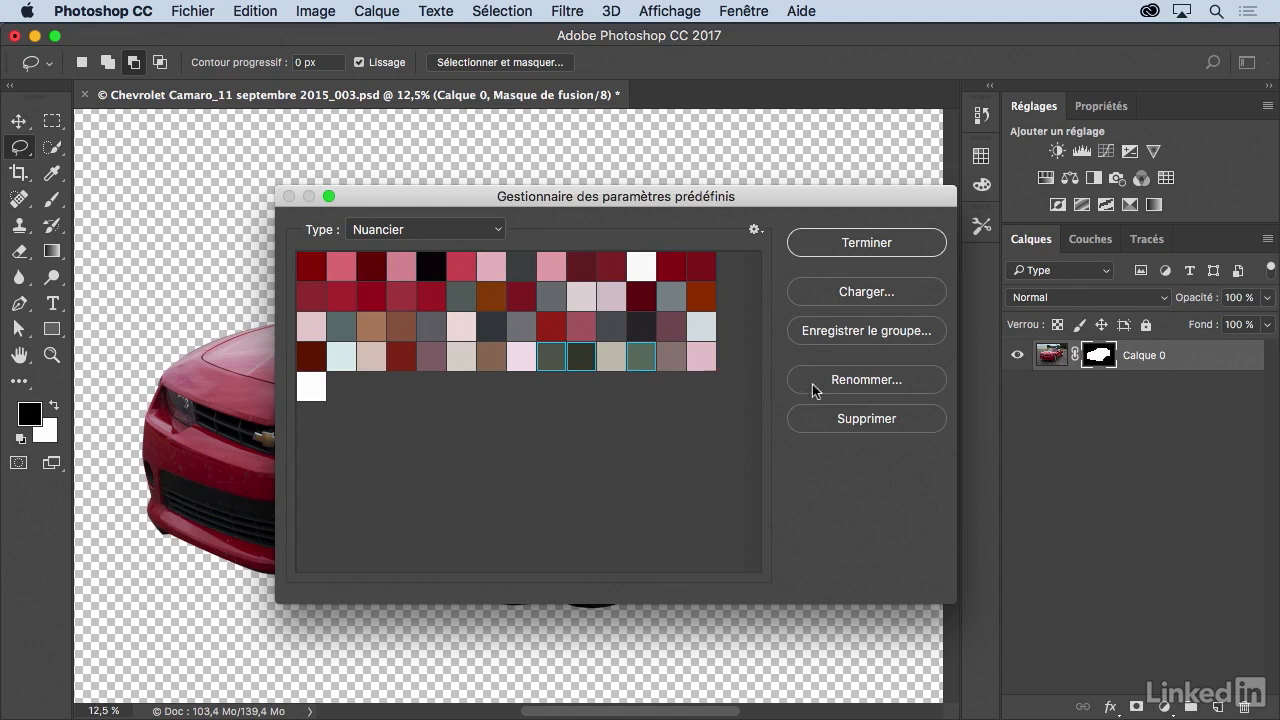
{"action": "left_click", "coordinate": [866, 412]}
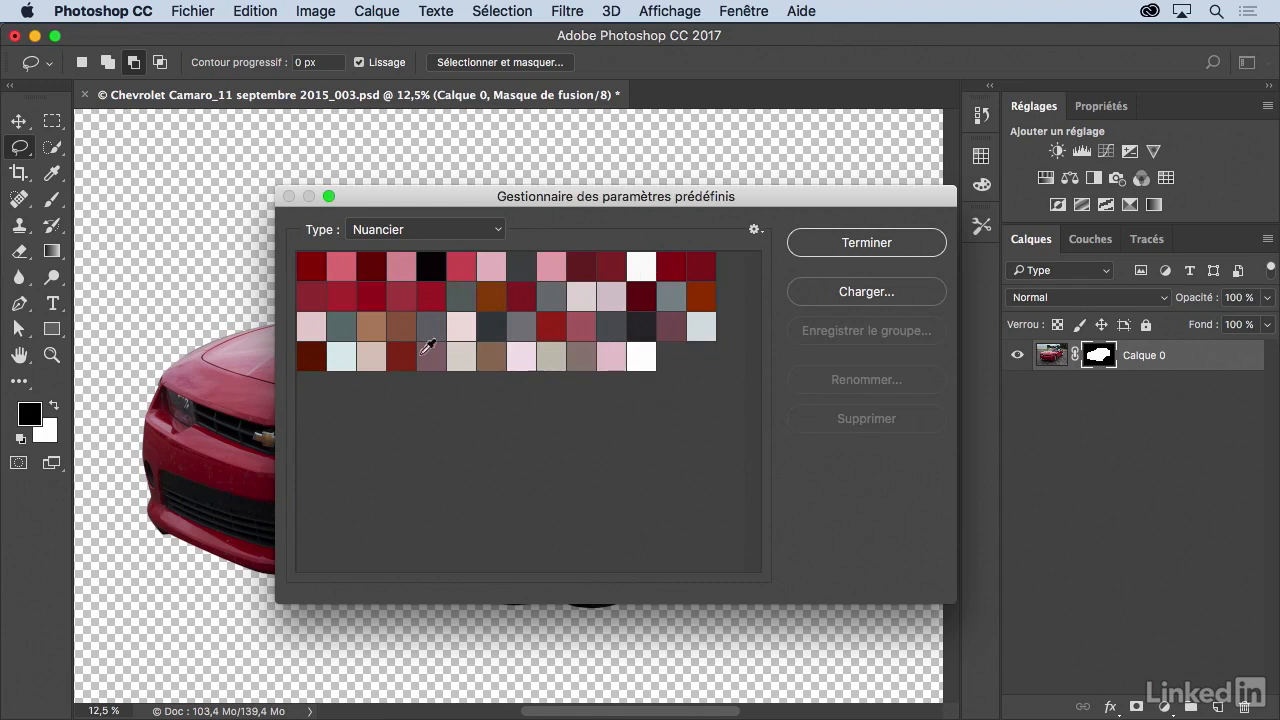
Delete the pale pink, beige and other very light swatches plus the last white one, finish preset editing, and check the reduced palette
{"action": "left_click", "coordinate": [651, 354]}
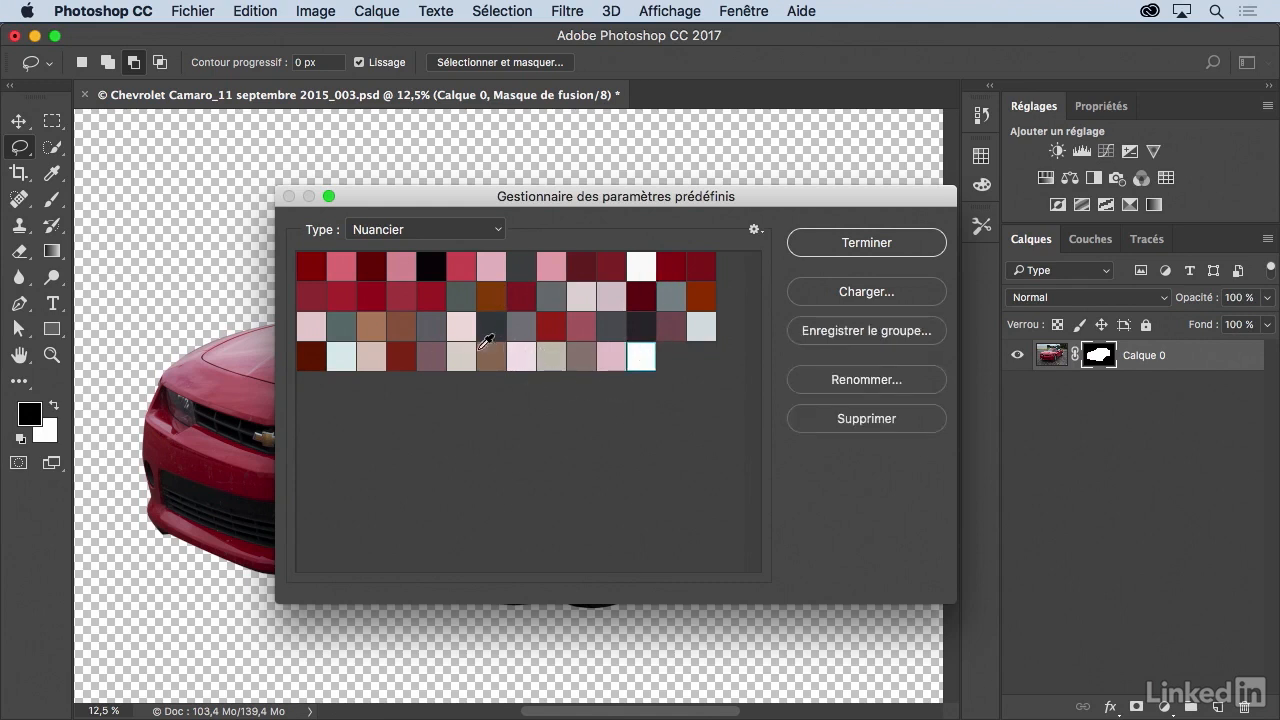
{"action": "left_click", "coordinate": [866, 242]}
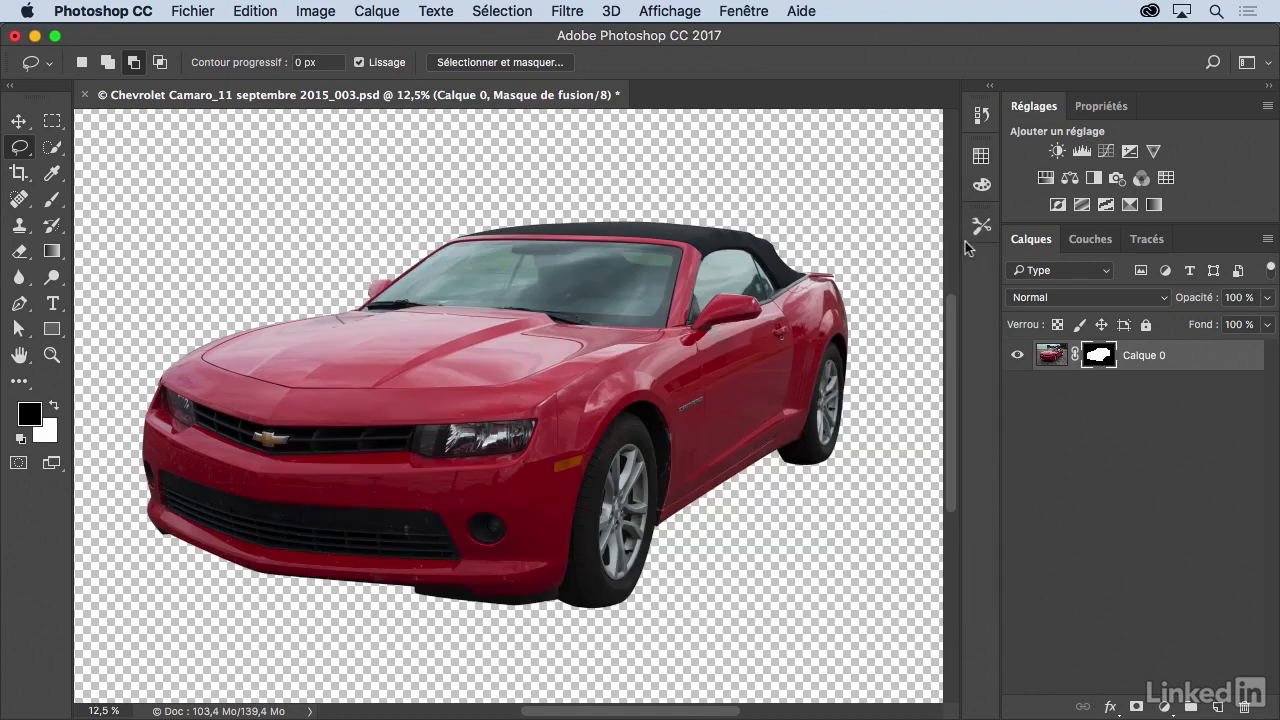
{"action": "left_click", "coordinate": [982, 157]}
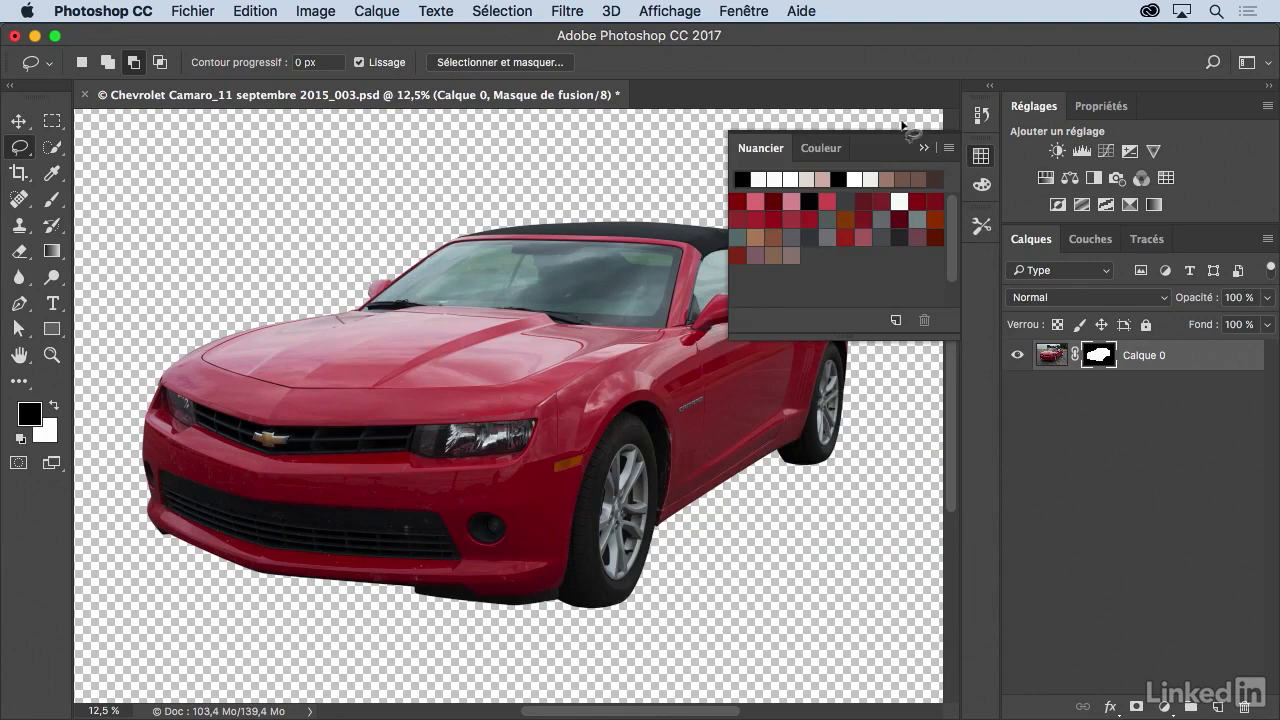
{"action": "left_click", "coordinate": [925, 148]}
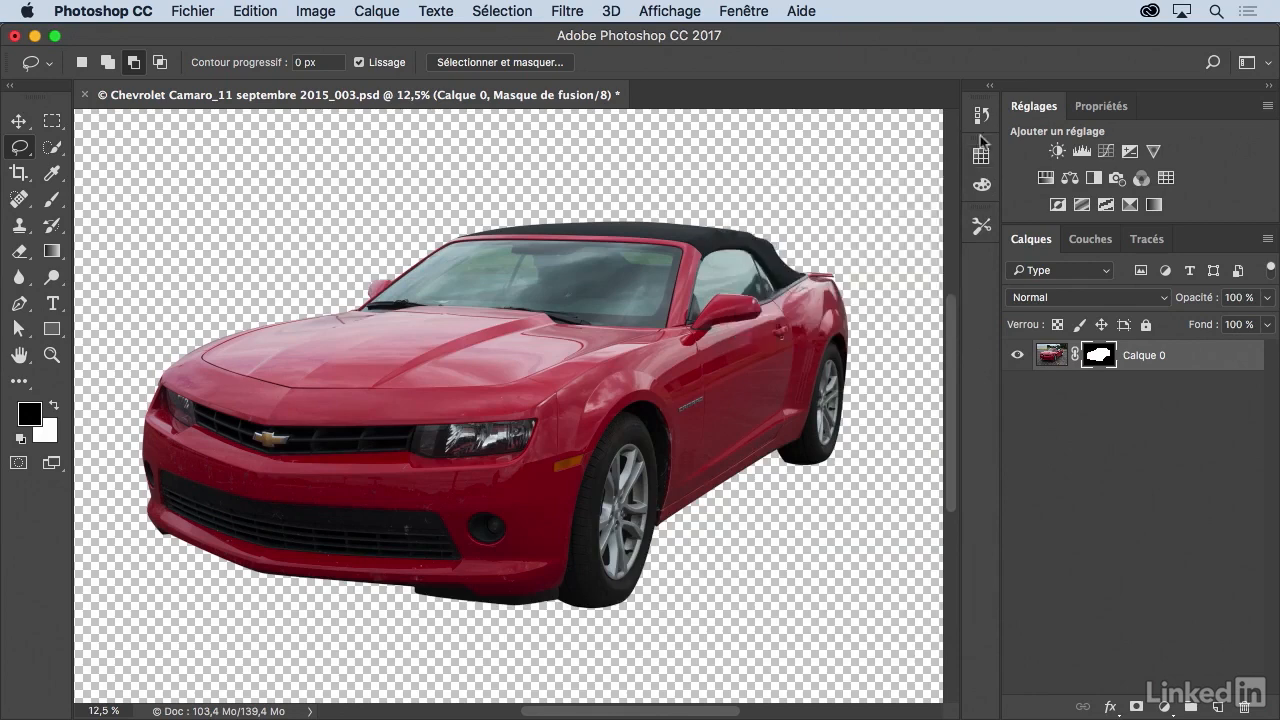